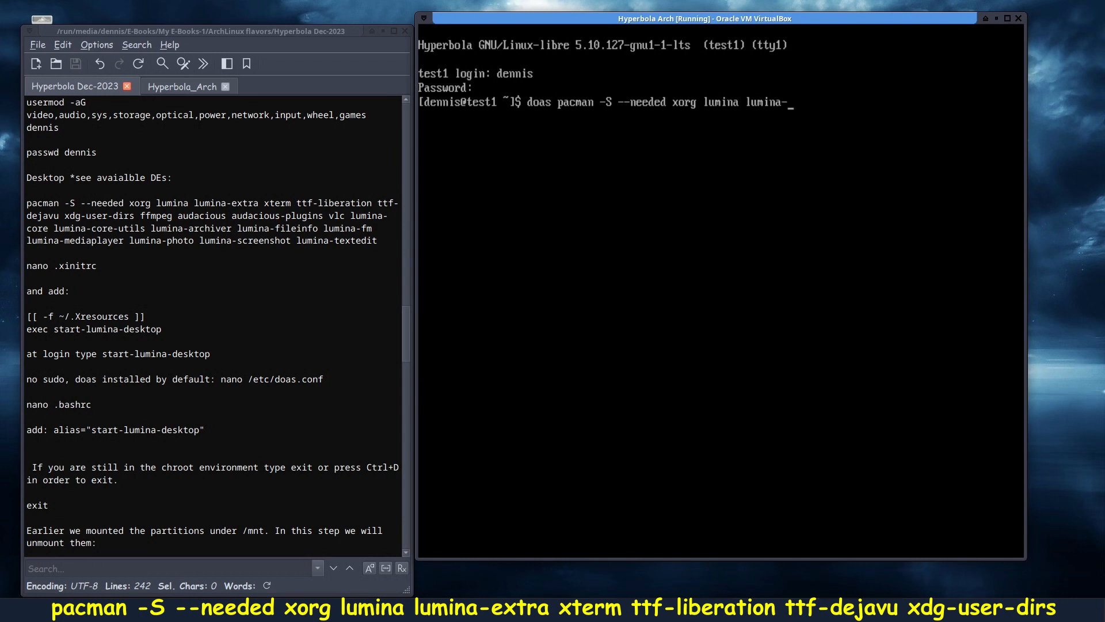
Step: Install xorg, lumina, lumina-extra, xterm, ttf-liberation, ttf-dejavu, xdg-user-dirs, audacious, audacious-plugins, vlc and lumina-screenshot using doas pacman -S --needed, authorising with the account password
{"action": "type", "text": "extra xterm"}
{"action": "type", "text": "ttf-liberation ttf-dejavu xdg-user-dirs audacious audacious-plugins vlc lumina-screenshot"}
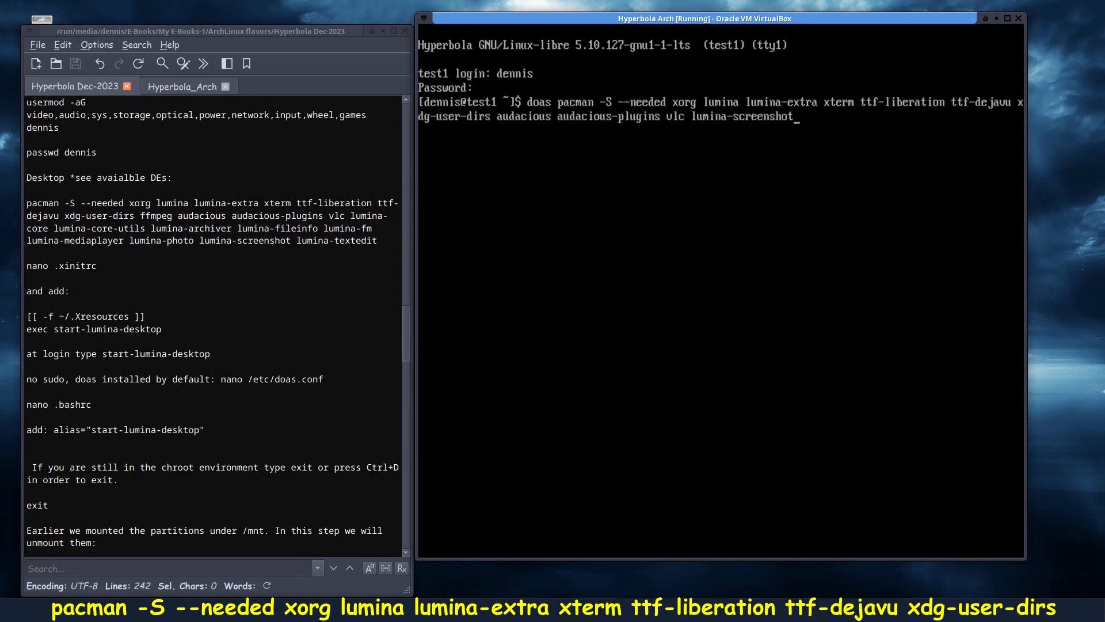
{"action": "key", "text": "Return"}
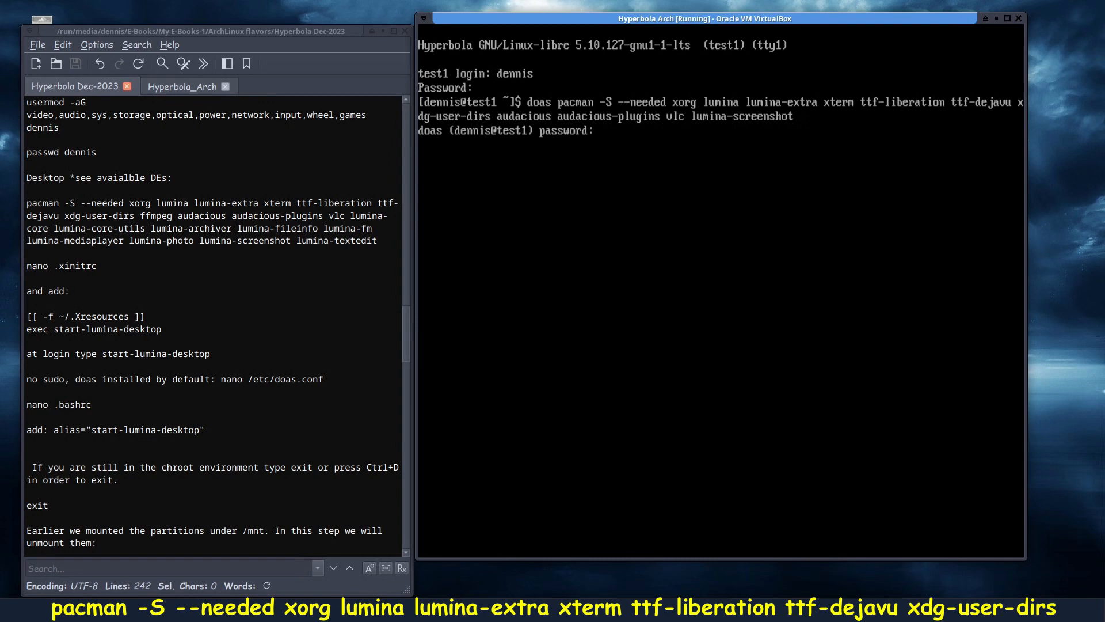
{"action": "key", "text": "Return"}
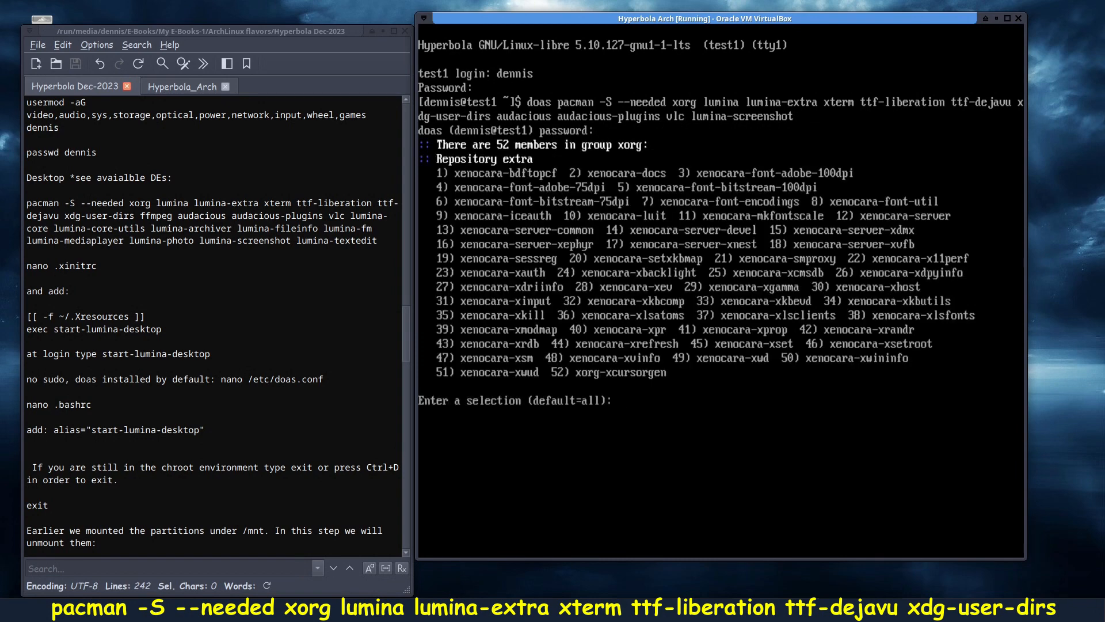
Step: Accept the default selection of all members for the xorg, lumina and lumina-extra groups and confirm the installation
{"action": "key", "text": "Return"}
{"action": "key", "text": "Return"}
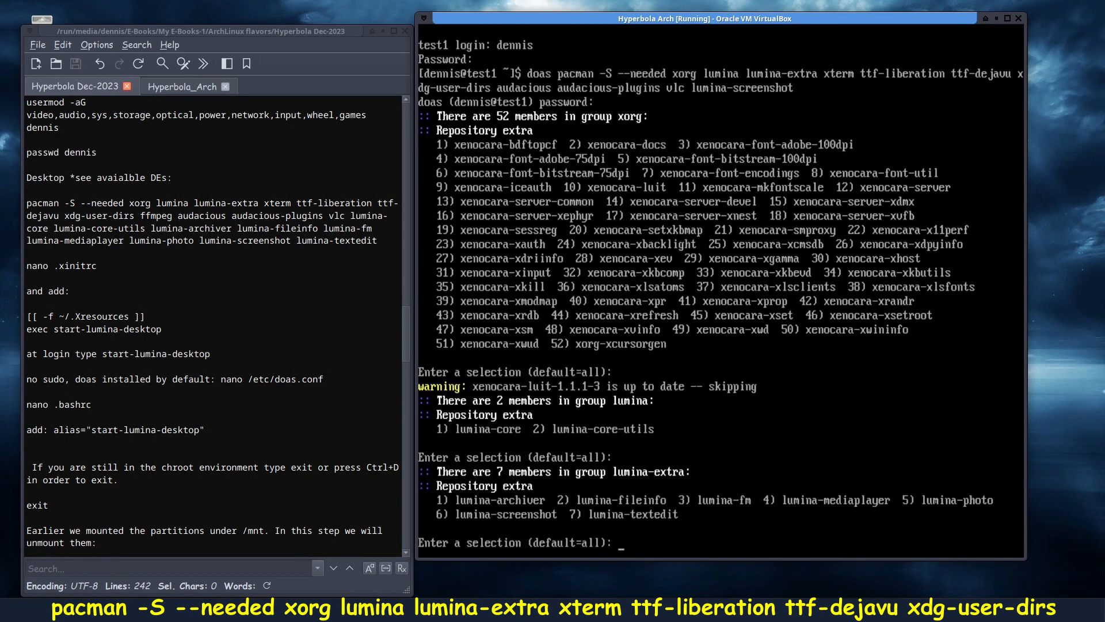
{"action": "key", "text": "Return"}
{"action": "key", "text": "Return"}
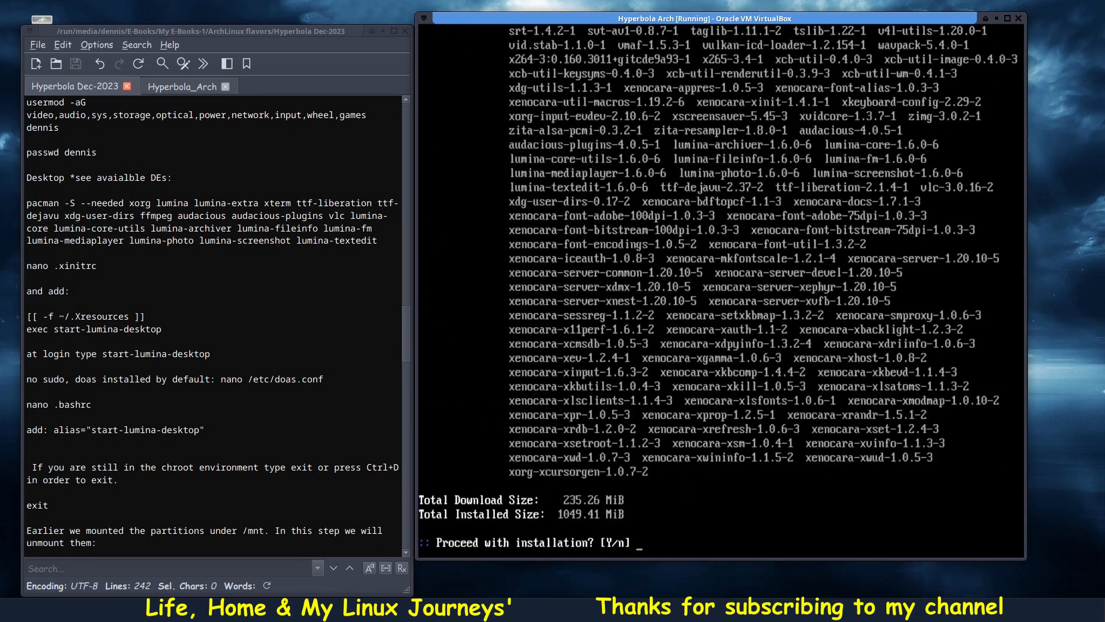
{"action": "key", "text": "Return"}
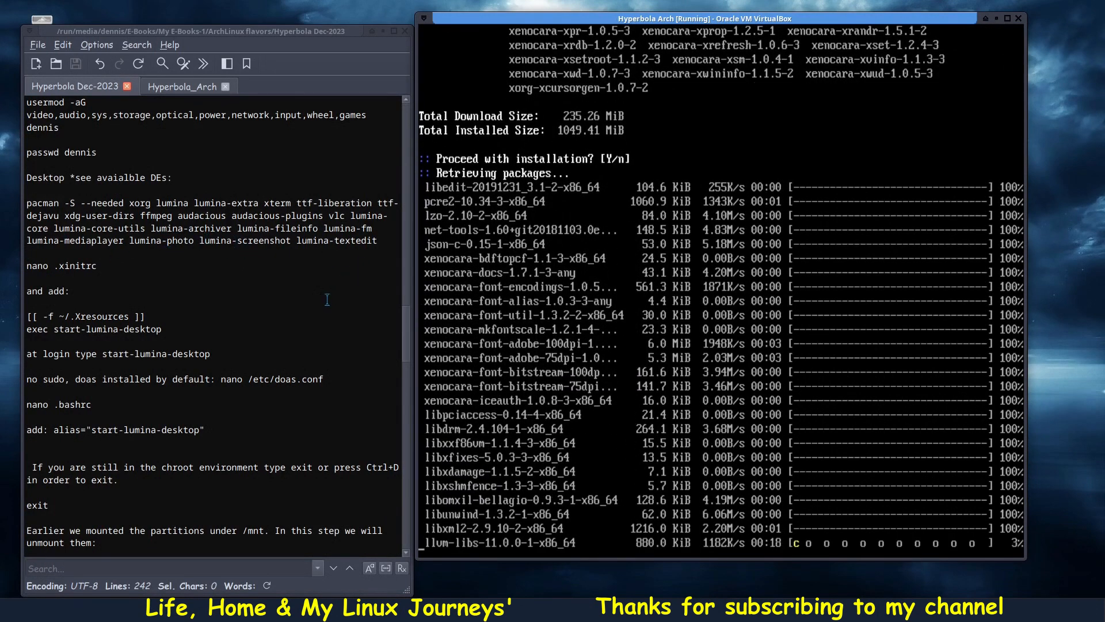
Step: Bring up the .xinitrc part of the notes, clear the virtual machine's terminal, and open .xinitrc in nano
{"action": "left_click", "coordinate": [327, 300]}
{"action": "scroll", "coordinate": [327, 300], "scroll_direction": "down", "scroll_amount": 2}
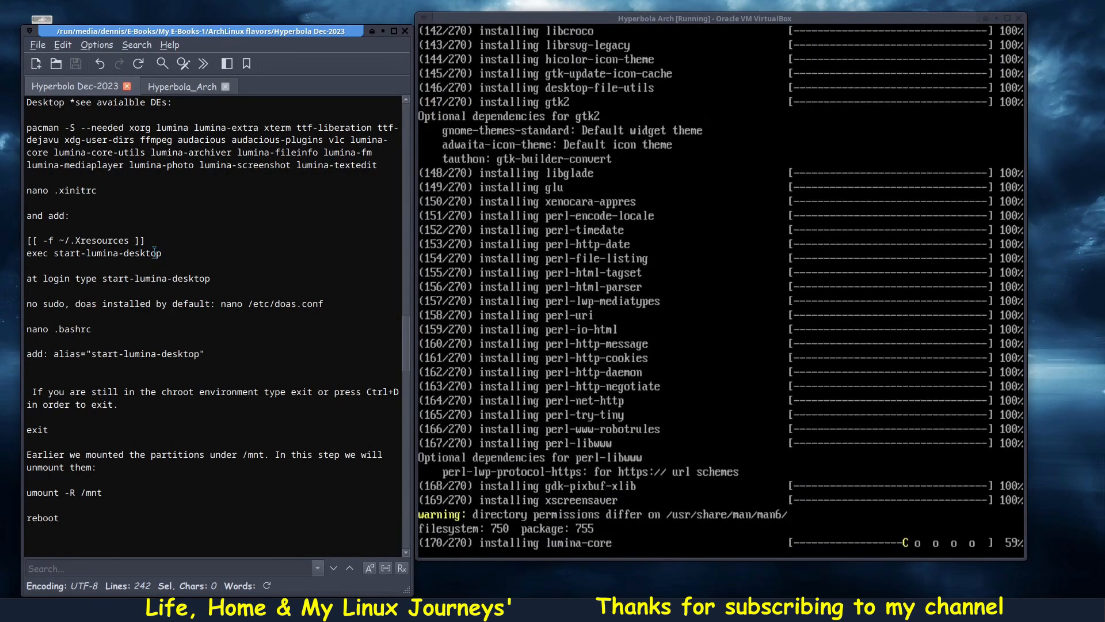
{"action": "left_click", "coordinate": [907, 24]}
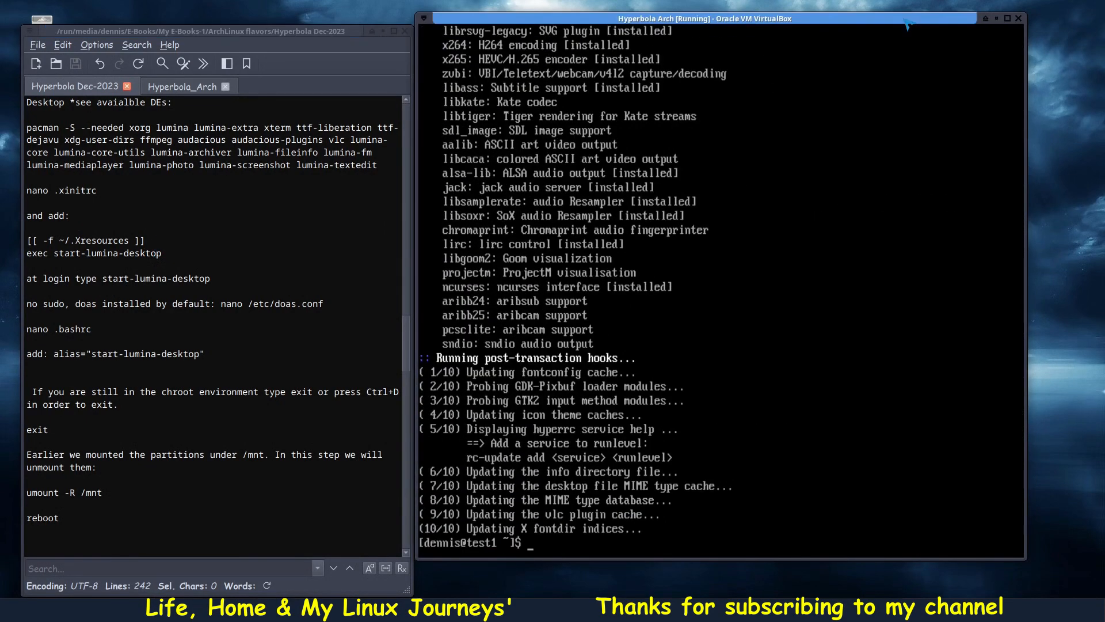
{"action": "key", "text": "ctrl+l"}
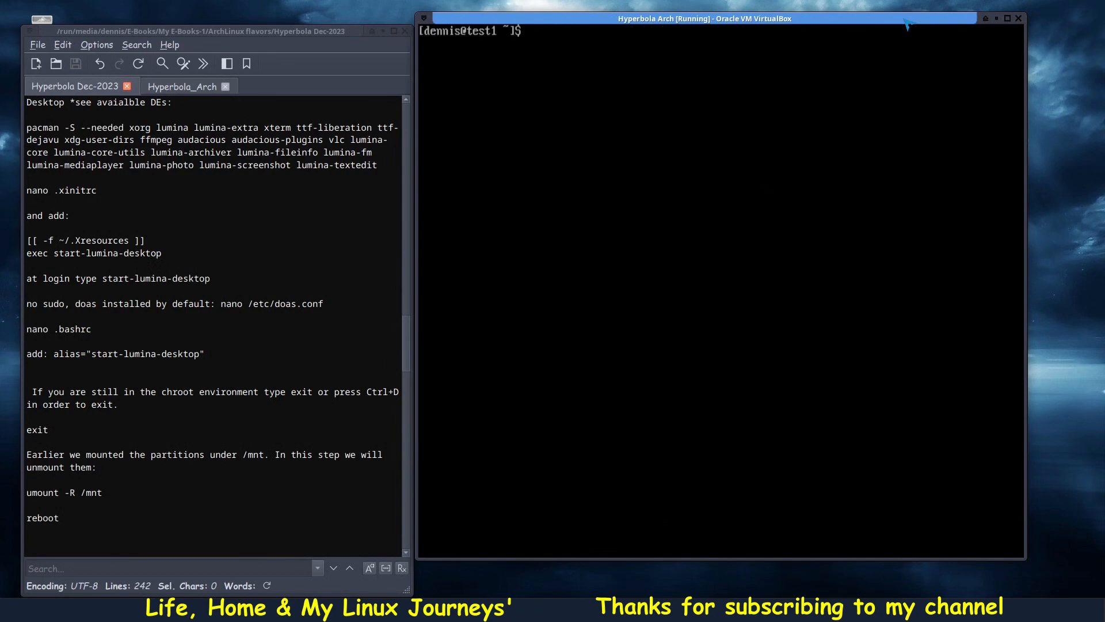
{"action": "type", "text": "nano .xinitrc"}
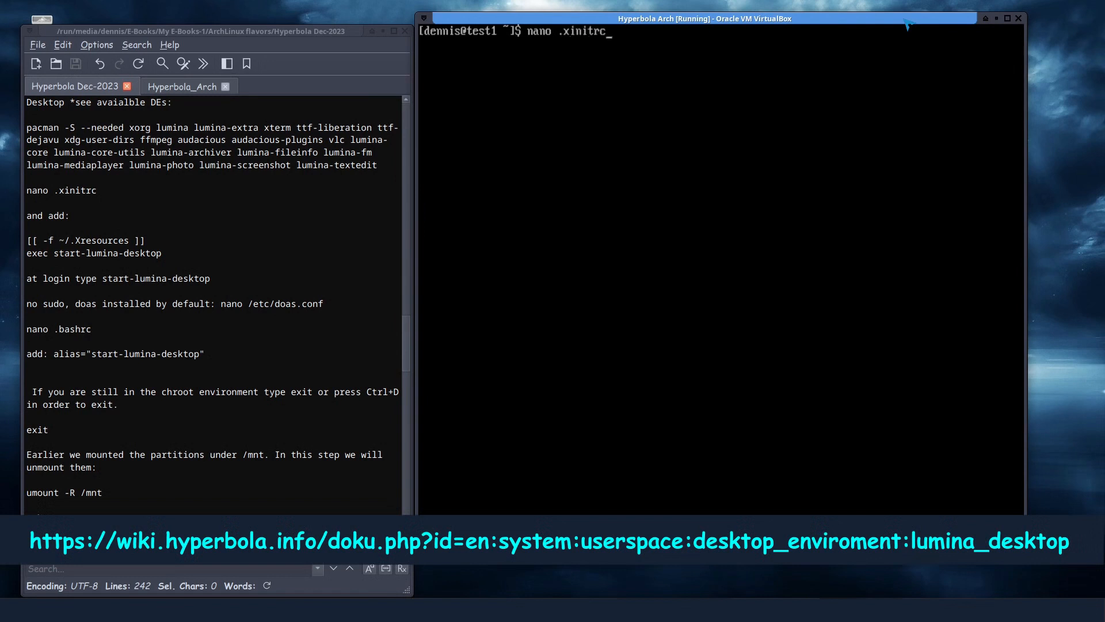
{"action": "key", "text": "Return"}
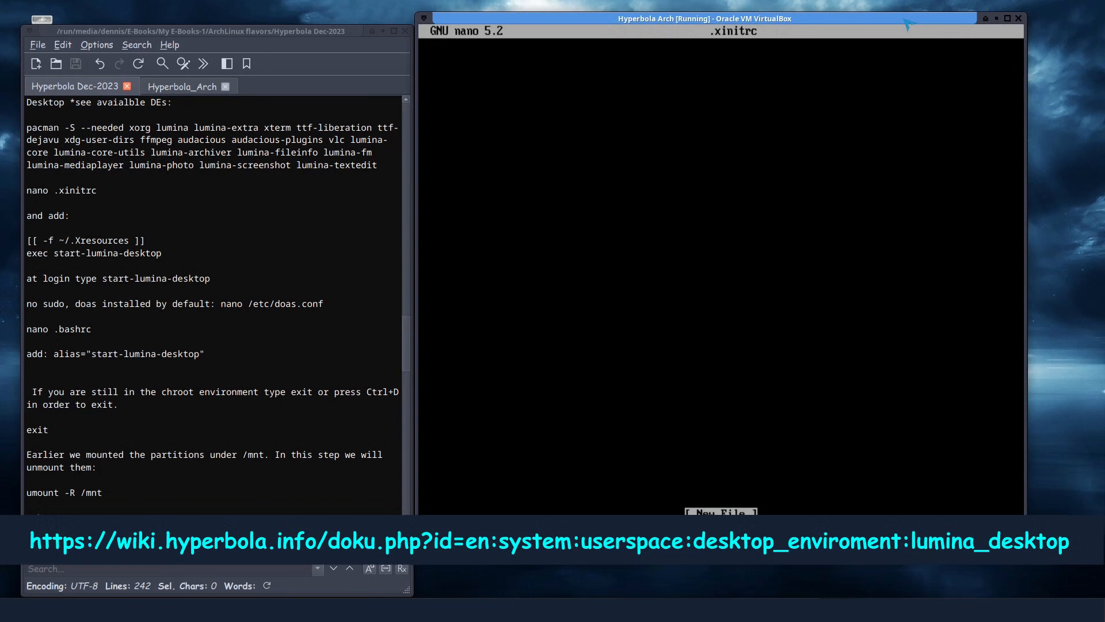
Step: Write the lines "[[ -f ~/.Xresources ]]" and "exec start-lumina-desktop" in .xinitrc, save it under the same name and exit to a cleared terminal
{"action": "type", "text": "[["}
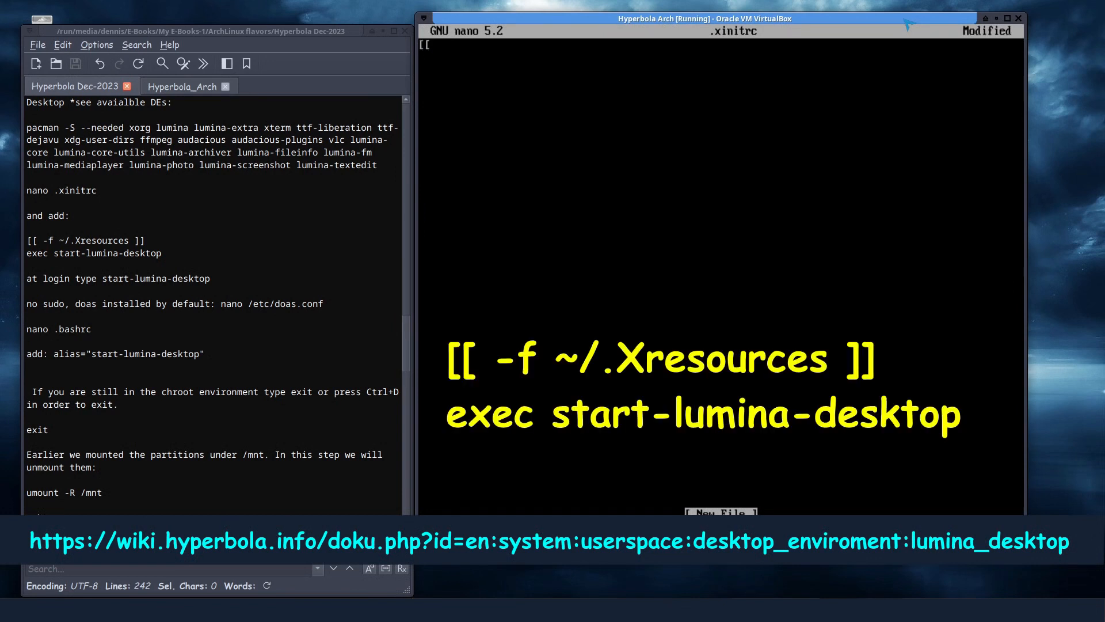
{"action": "type", "text": " -f"}
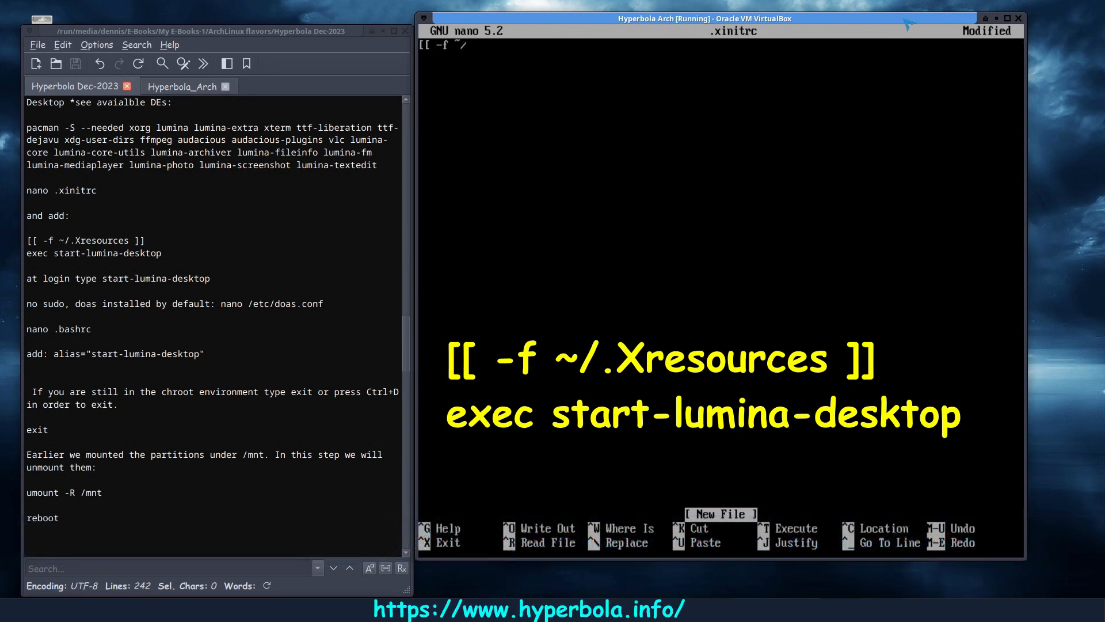
{"action": "type", "text": "~/.Xresources ]]"}
{"action": "key", "text": "Return"}
{"action": "type", "text": "exec"}
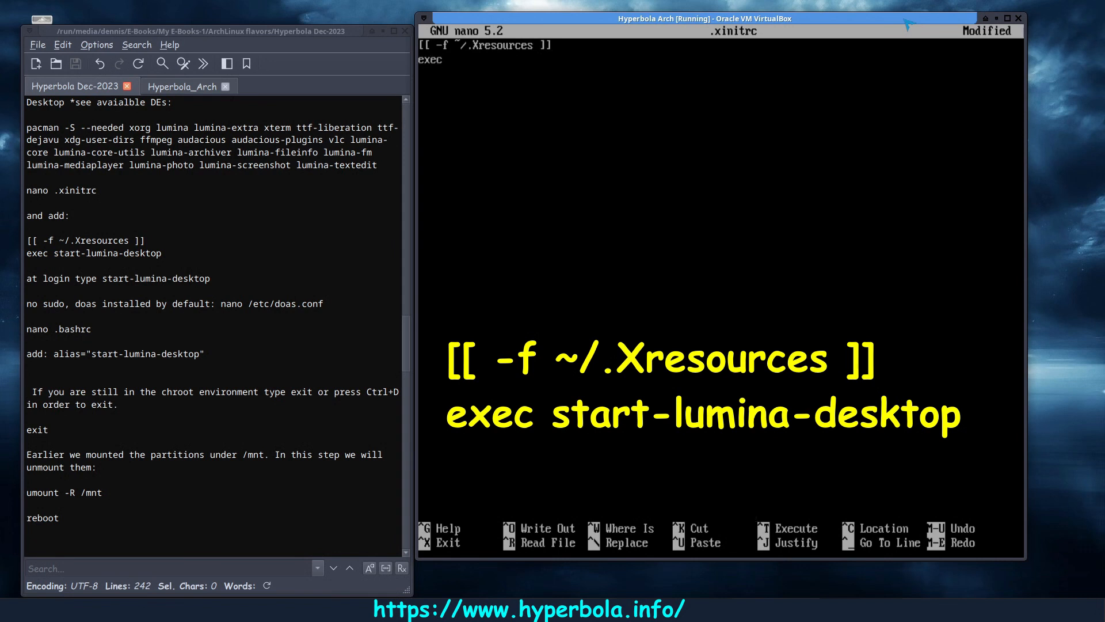
{"action": "type", "text": " start-lumina-desktop"}
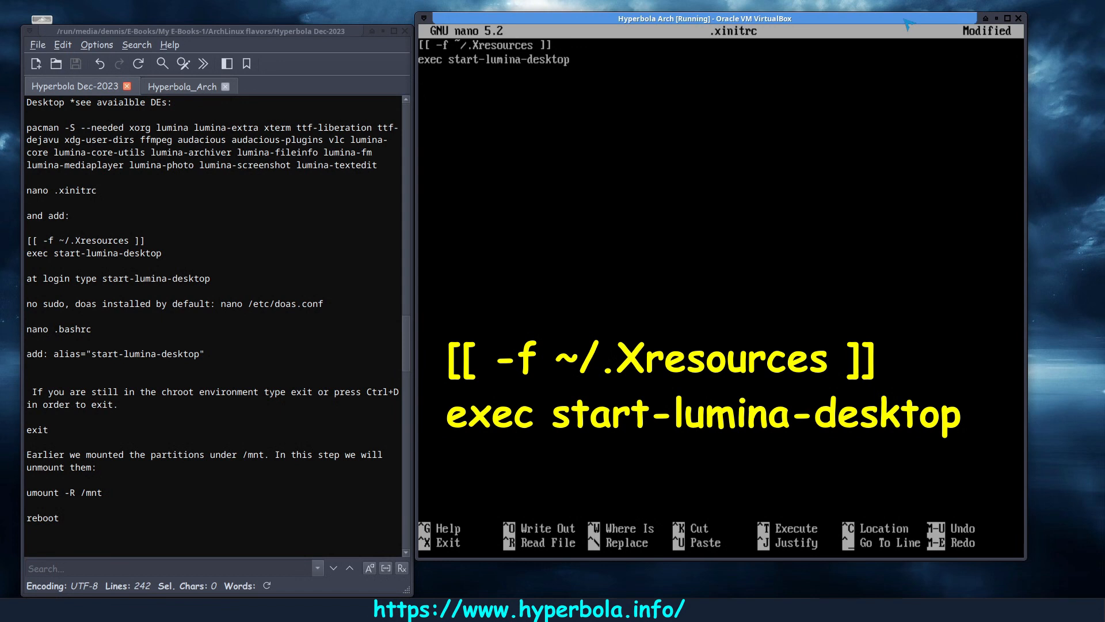
{"action": "key", "text": "ctrl+o"}
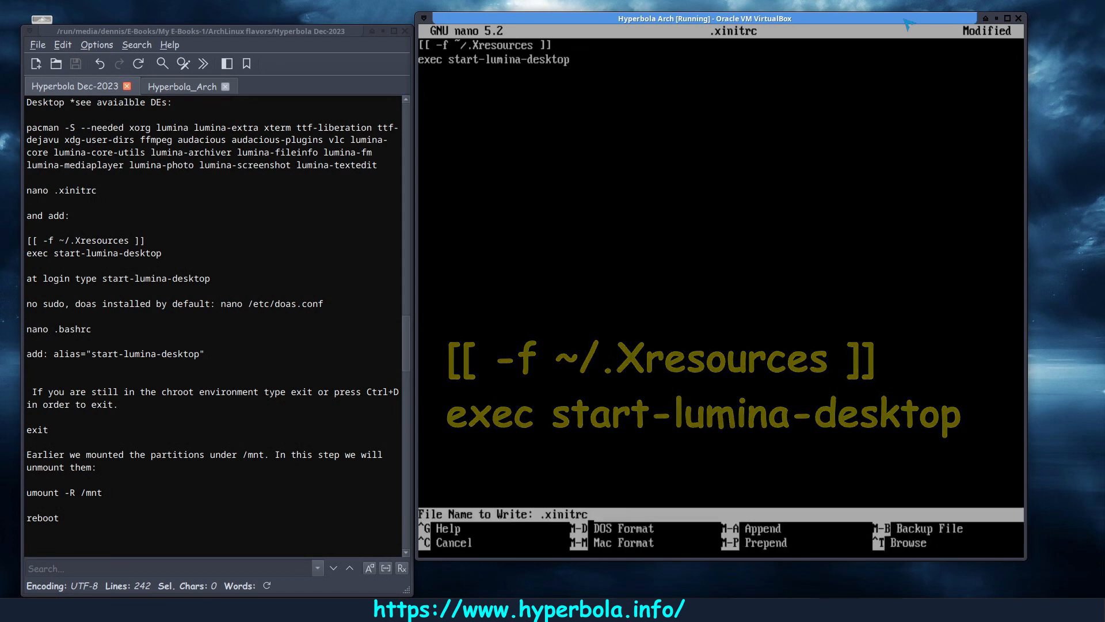
{"action": "key", "text": "Return"}
{"action": "key", "text": "ctrl+x"}
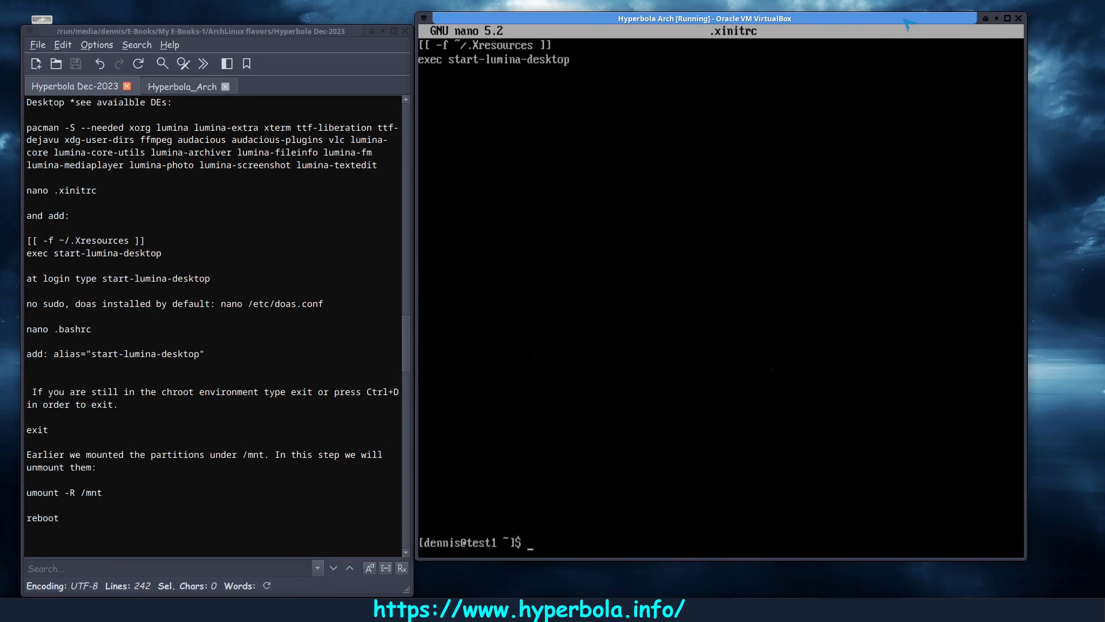
{"action": "key", "text": "ctrl+l"}
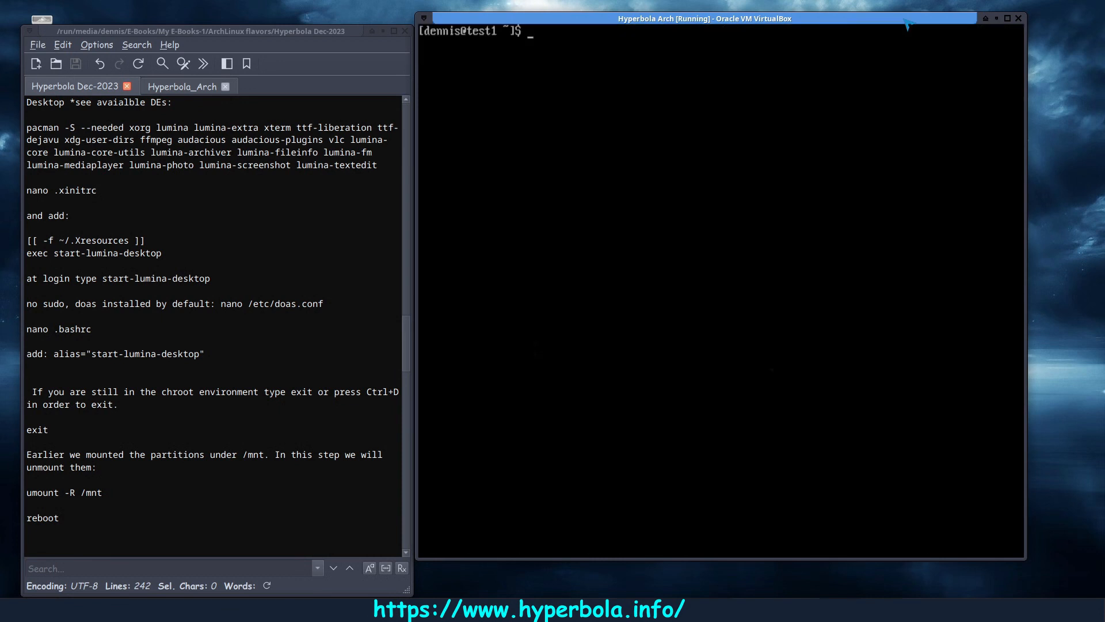
{"action": "left_click", "coordinate": [180, 372]}
{"action": "scroll", "coordinate": [180, 368], "scroll_direction": "down", "scroll_amount": 2}
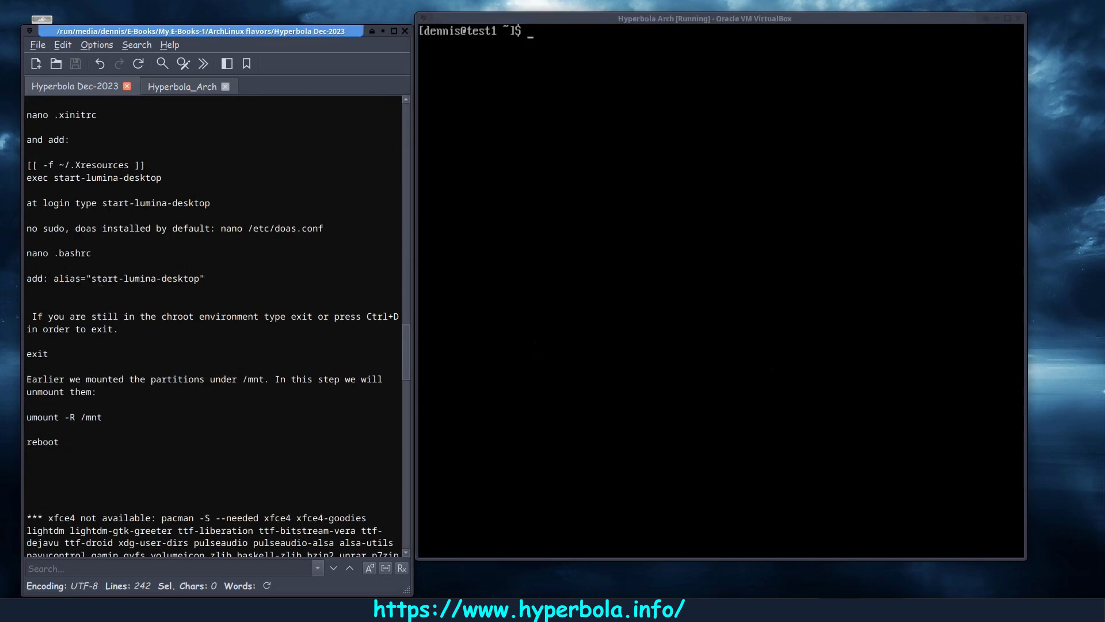
{"action": "left_click", "coordinate": [581, 259]}
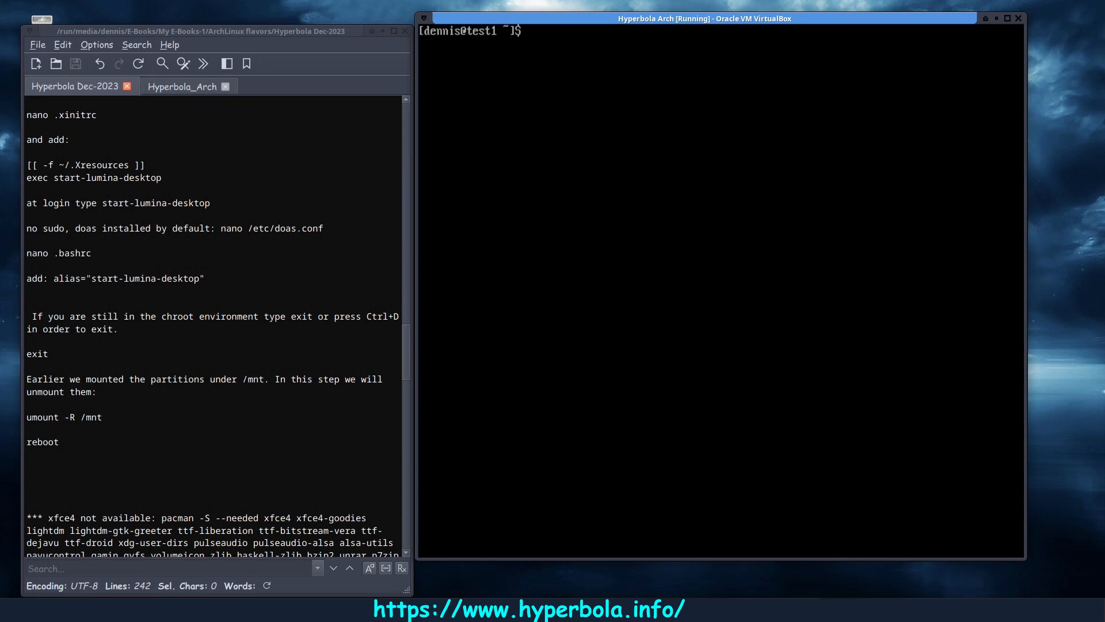
{"action": "type", "text": "nano"}
{"action": "type", "text": "doas"}
{"action": "key", "text": "BackSpace"}
{"action": "key", "text": "BackSpace"}
{"action": "key", "text": "BackSpace"}
{"action": "key", "text": "BackSpace"}
{"action": "key", "text": "BackSpace"}
Step: Recall the earlier nano command to reopen .xinitrc with doas, and exit to a cleared terminal without editing it
{"action": "key", "text": "Up"}
{"action": "key", "text": "Up"}
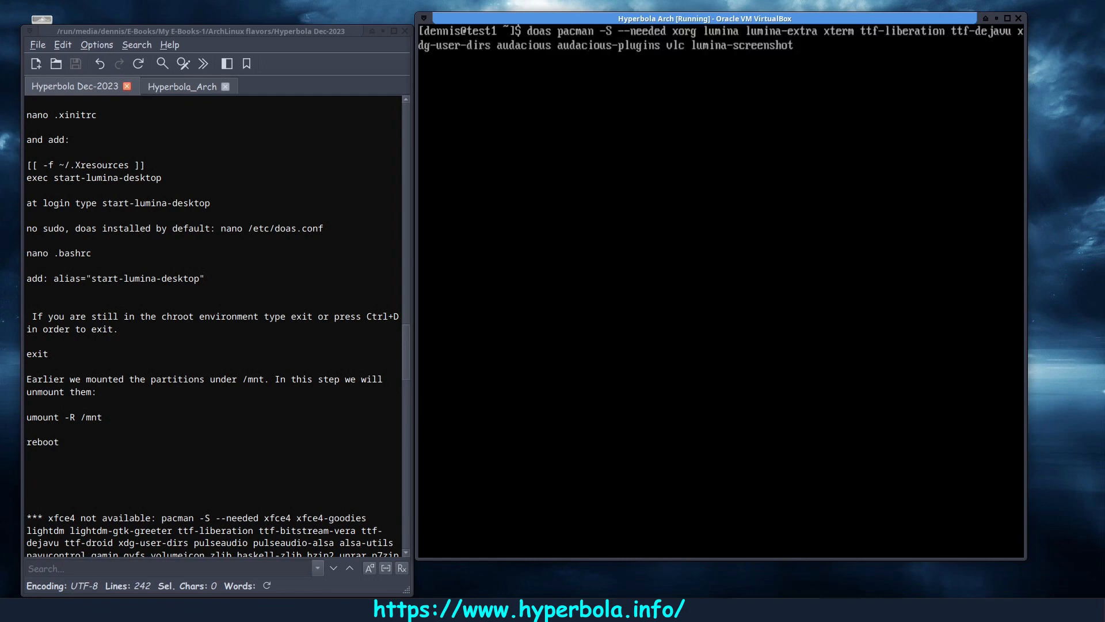
{"action": "key", "text": "Down"}
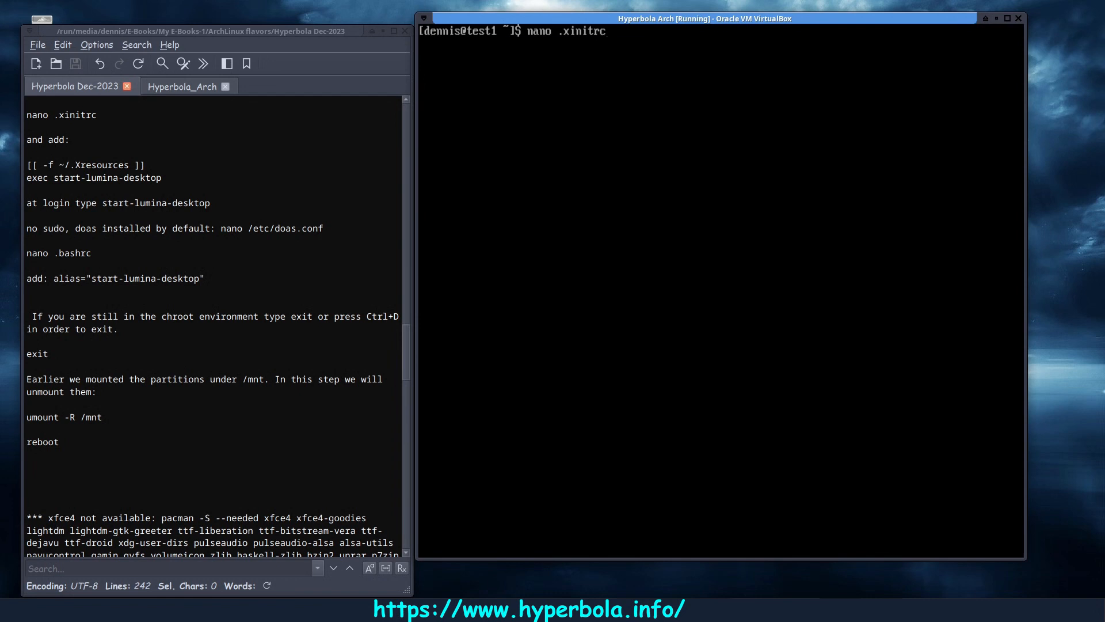
{"action": "type", "text": "doas"}
{"action": "key", "text": "Return"}
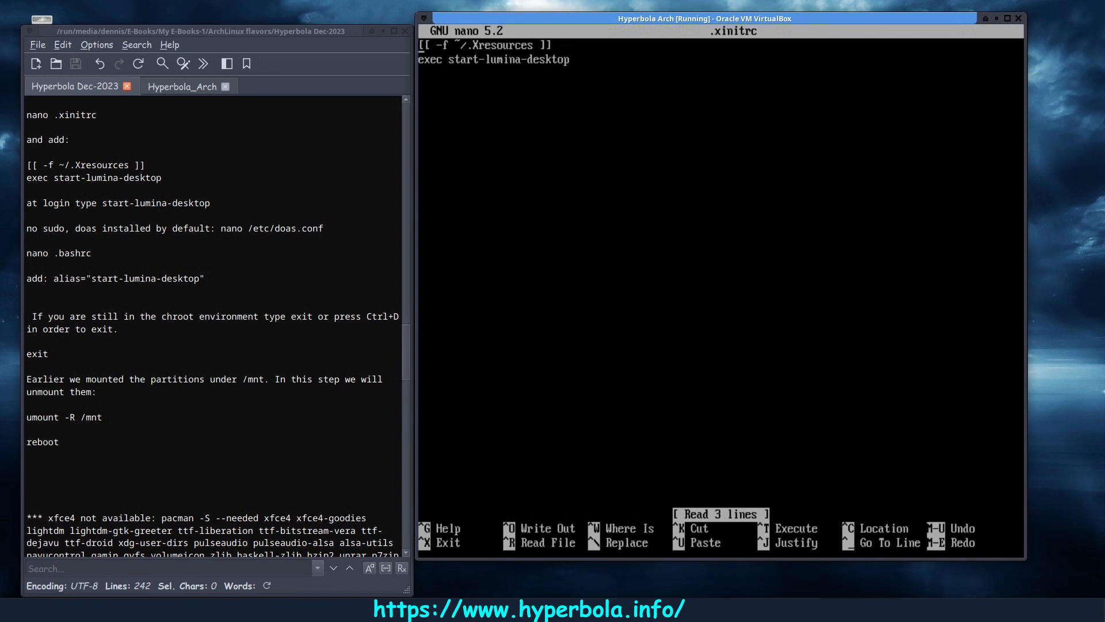
{"action": "key", "text": "ctrl+x"}
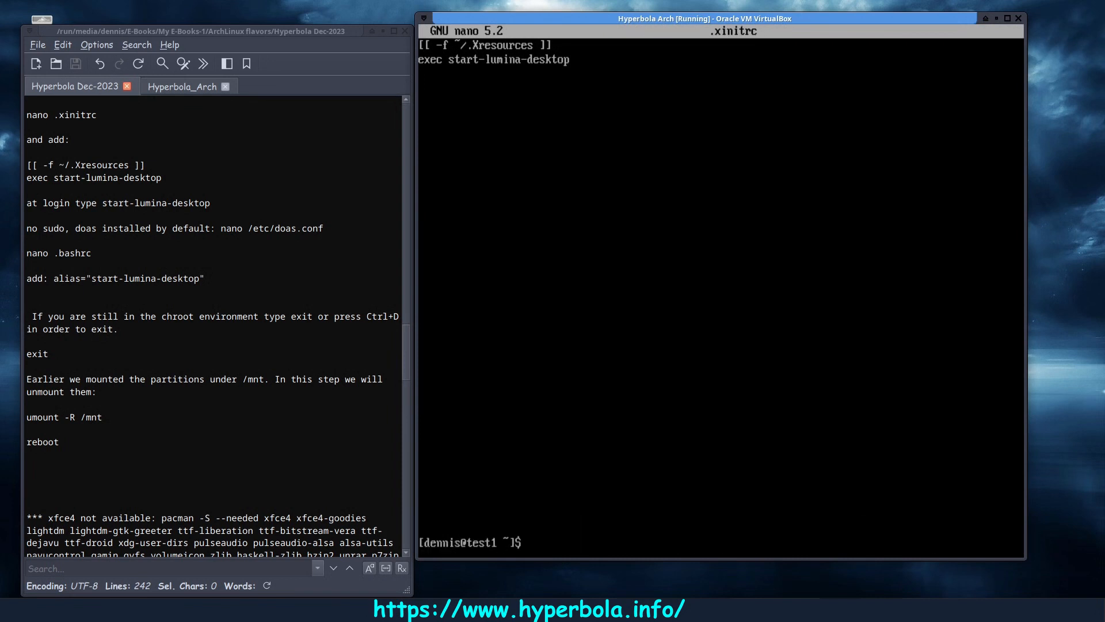
{"action": "key", "text": "ctrl+l"}
Step: Open the home directory's .bashrc file for editing with doas nano
{"action": "type", "text": "doas .bashrc"}
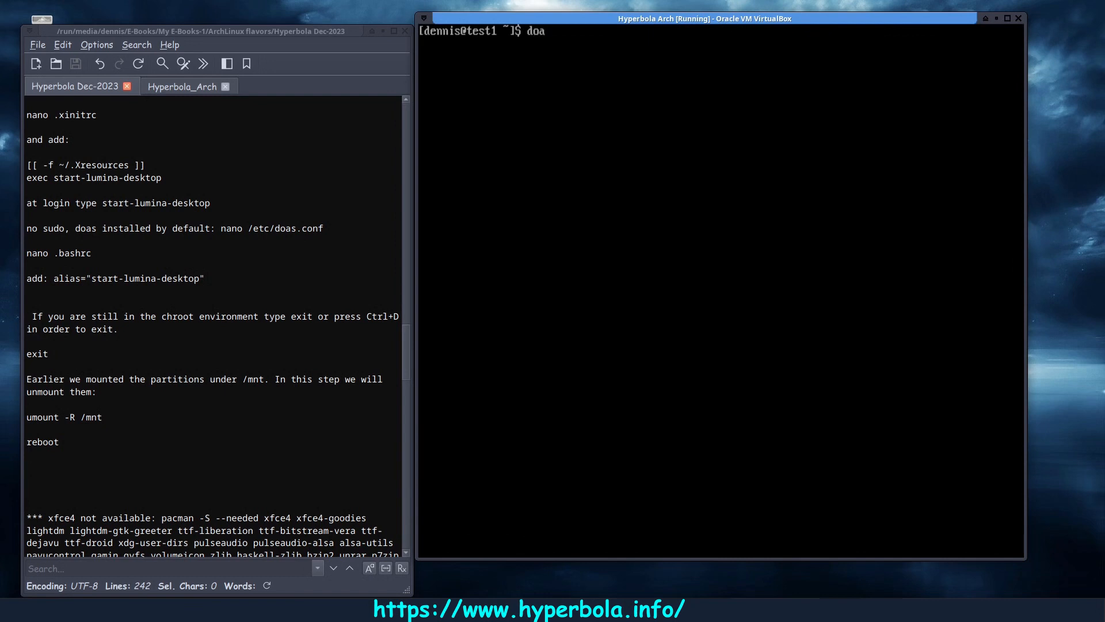
{"action": "key", "text": "Return"}
{"action": "type", "text": "doas nano .bashrc"}
{"action": "key", "text": "Return"}
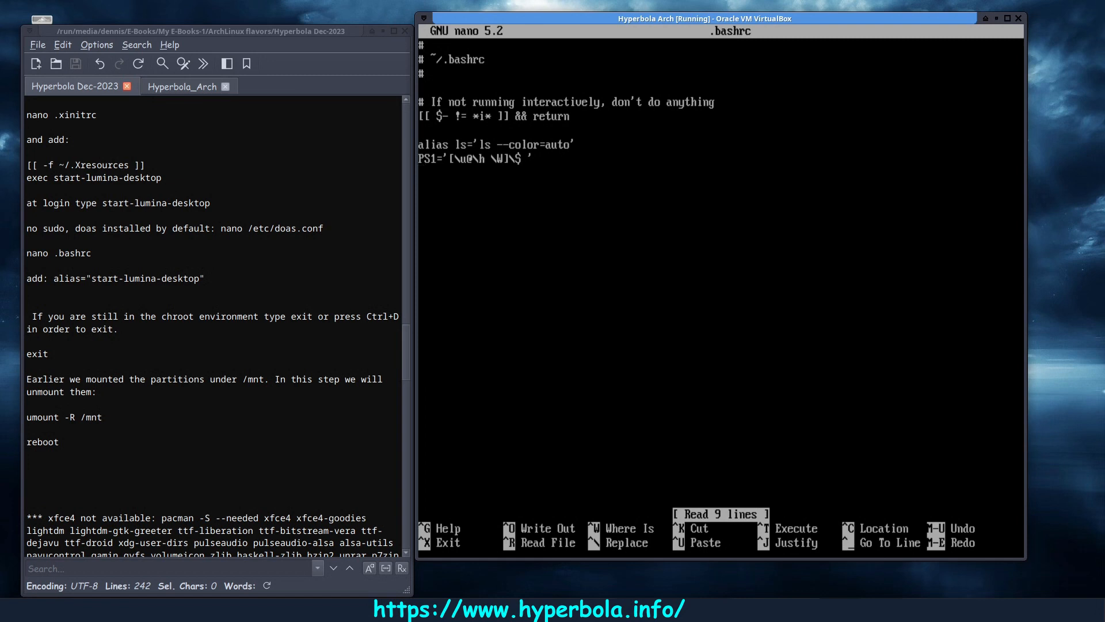
Step: Add the line alias startx="start-lumina-desktop" at the end of .bashrc, save the file and exit to a cleared terminal
{"action": "type", "text": "alias startx=\""}
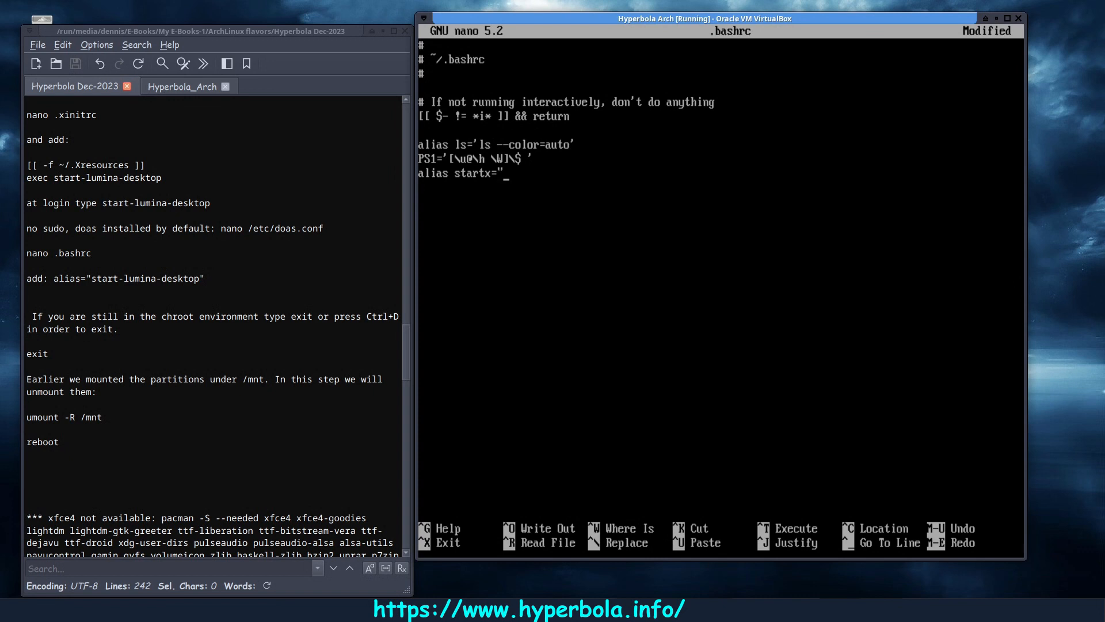
{"action": "type", "text": "start-lumina-desktop"}
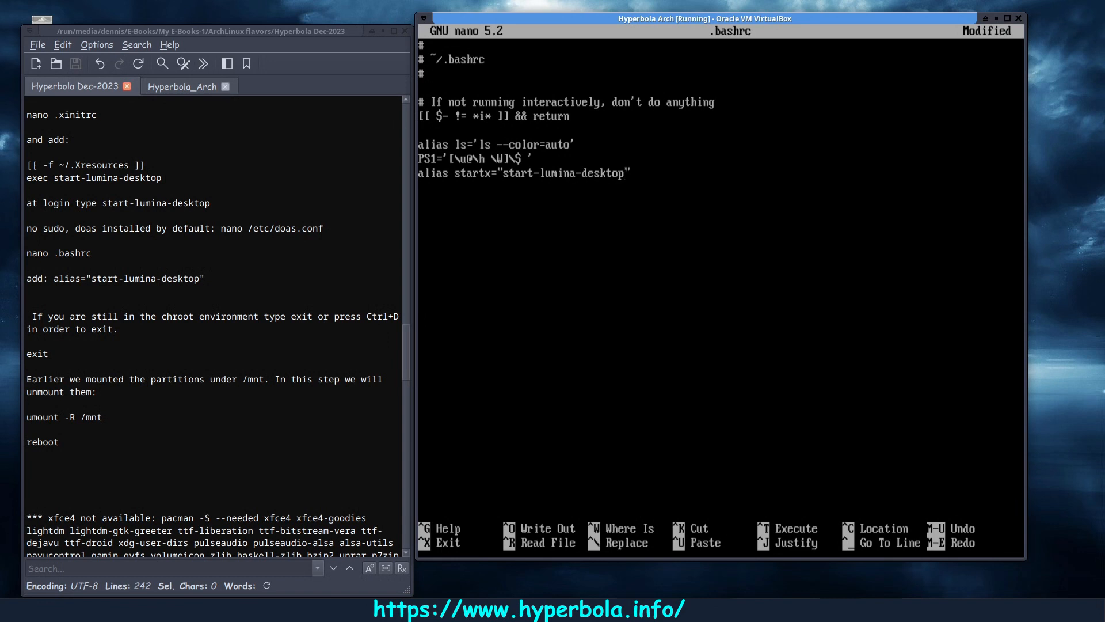
{"action": "key", "text": "Return"}
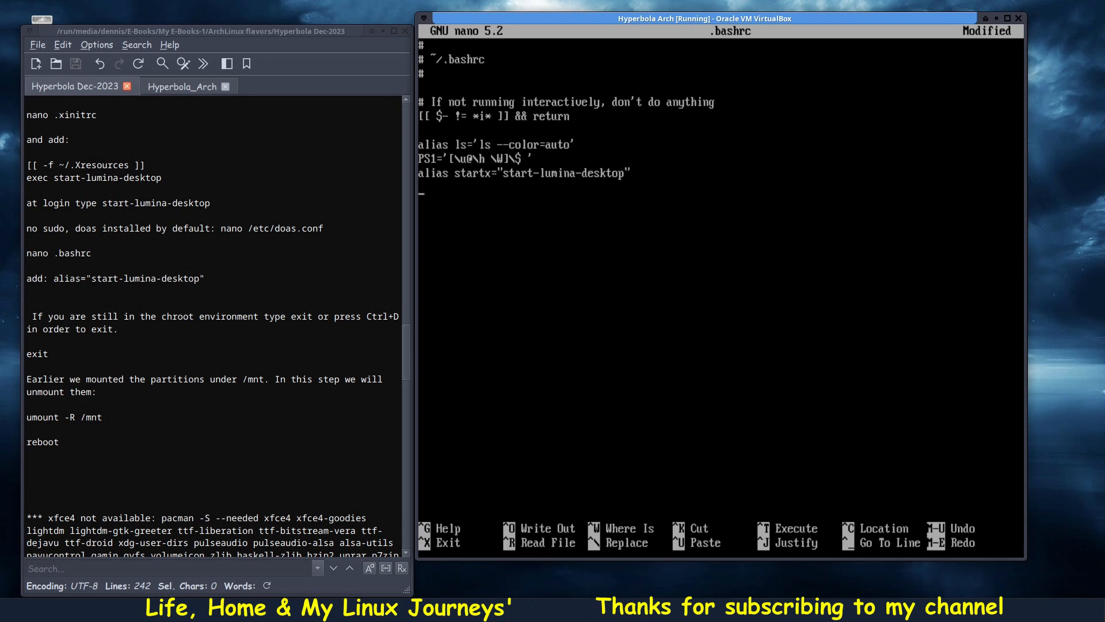
{"action": "key", "text": "ctrl+o"}
{"action": "key", "text": "Return"}
{"action": "key", "text": "ctrl+x"}
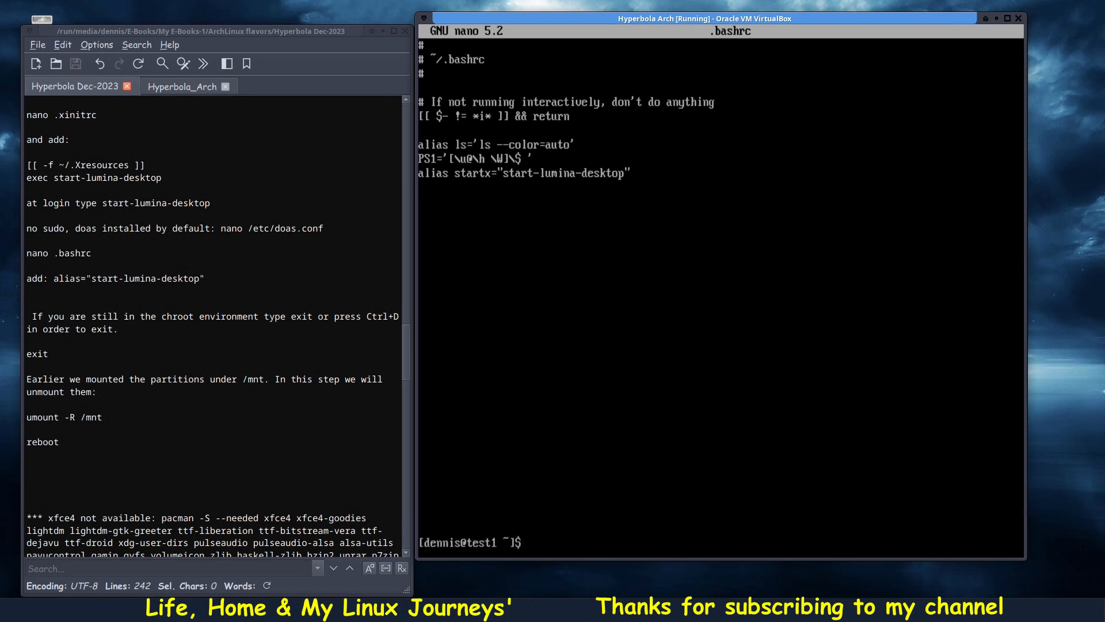
{"action": "key", "text": "ctrl+l"}
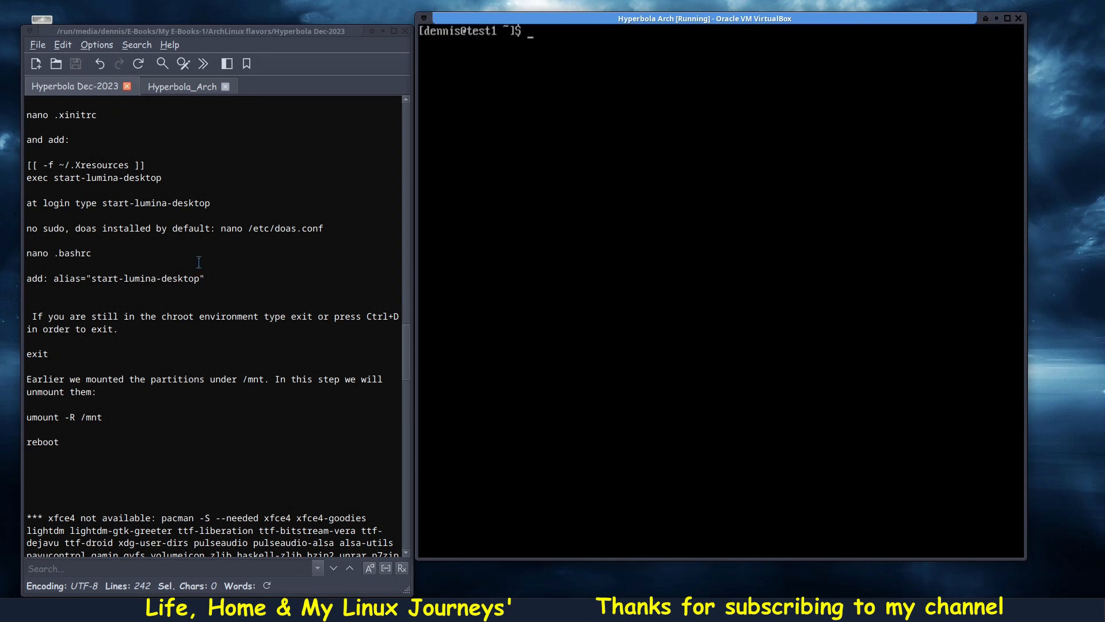
Step: Check the next part of the notes, and restart the virtual machine with doas reboot up to its login prompt
{"action": "left_click", "coordinate": [215, 283]}
{"action": "scroll", "coordinate": [215, 283], "scroll_direction": "down", "scroll_amount": 2}
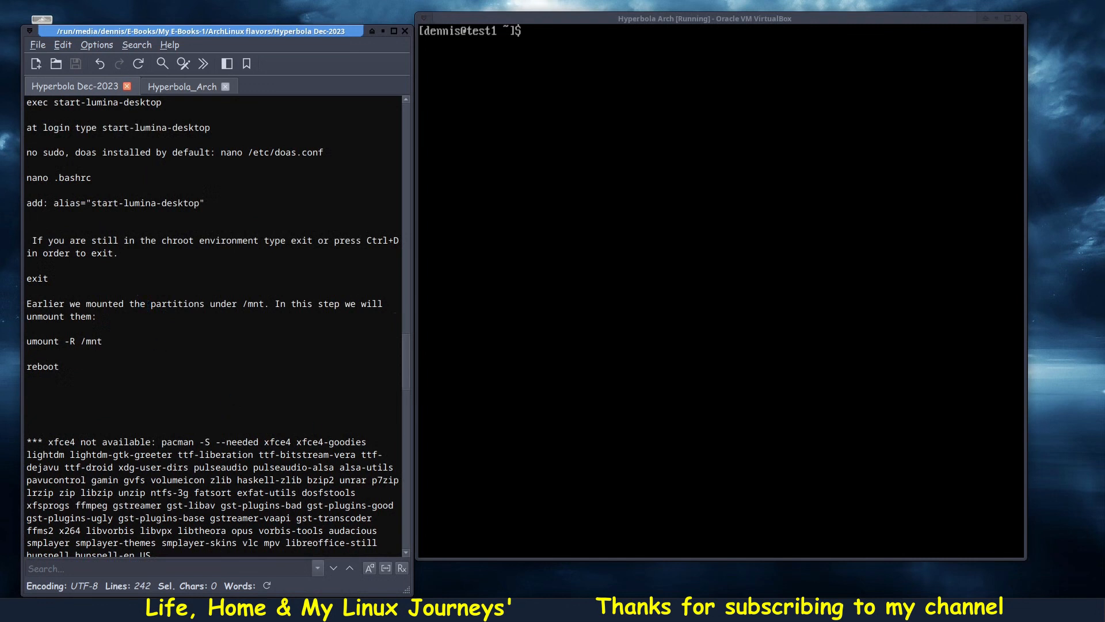
{"action": "left_click", "coordinate": [633, 259]}
{"action": "type", "text": "doas reboot"}
{"action": "key", "text": "Return"}
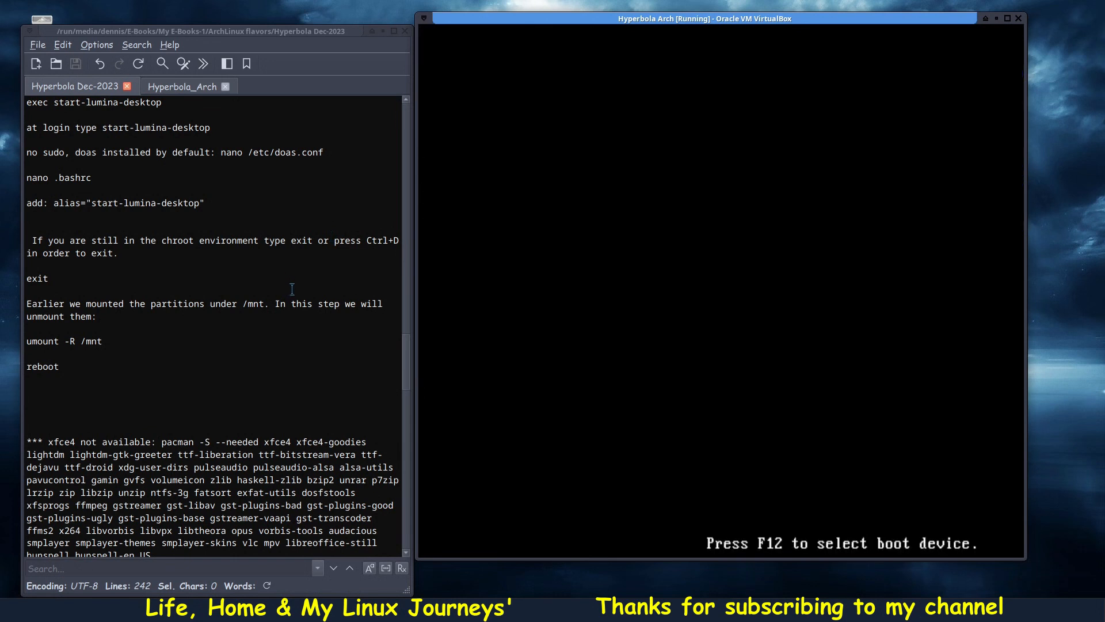
{"action": "key", "text": "Return"}
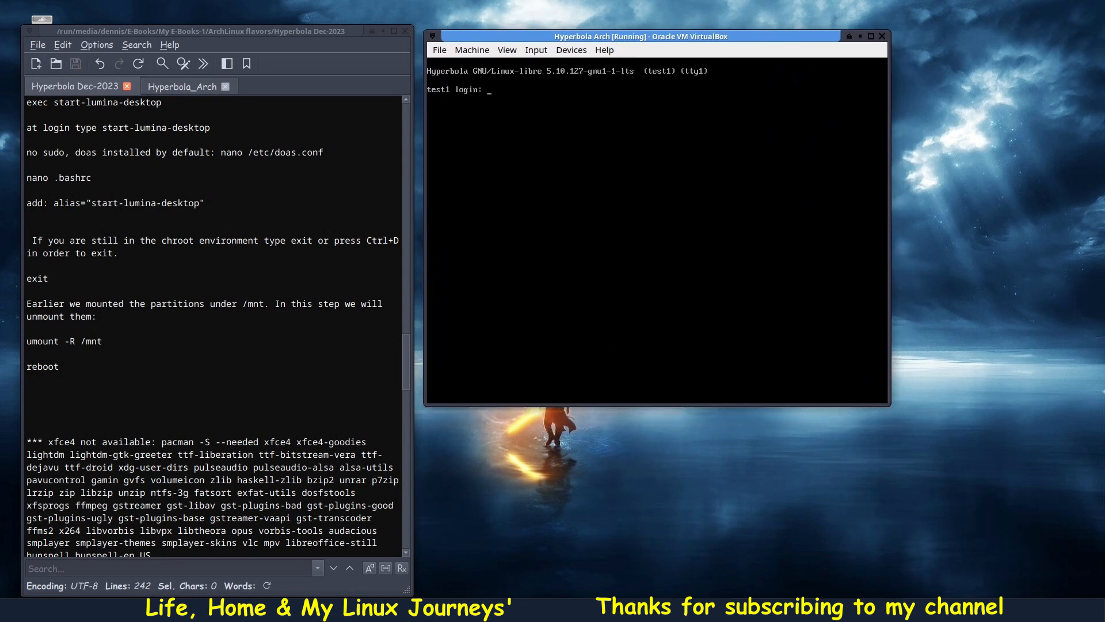
Step: Log in at the test1 console with the account's username and password
{"action": "type", "text": "ennis"}
{"action": "key", "text": "Return"}
{"action": "key", "text": "Return"}
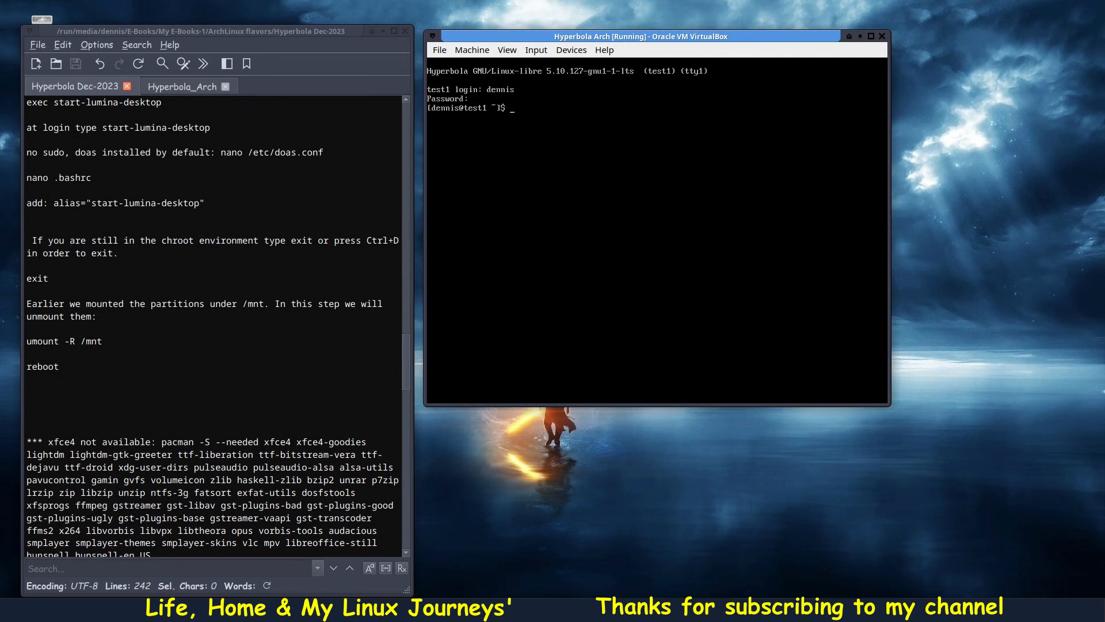
Step: Start the Lumina desktop with startx and move the virtual machine window down a little on the host screen
{"action": "type", "text": "startx"}
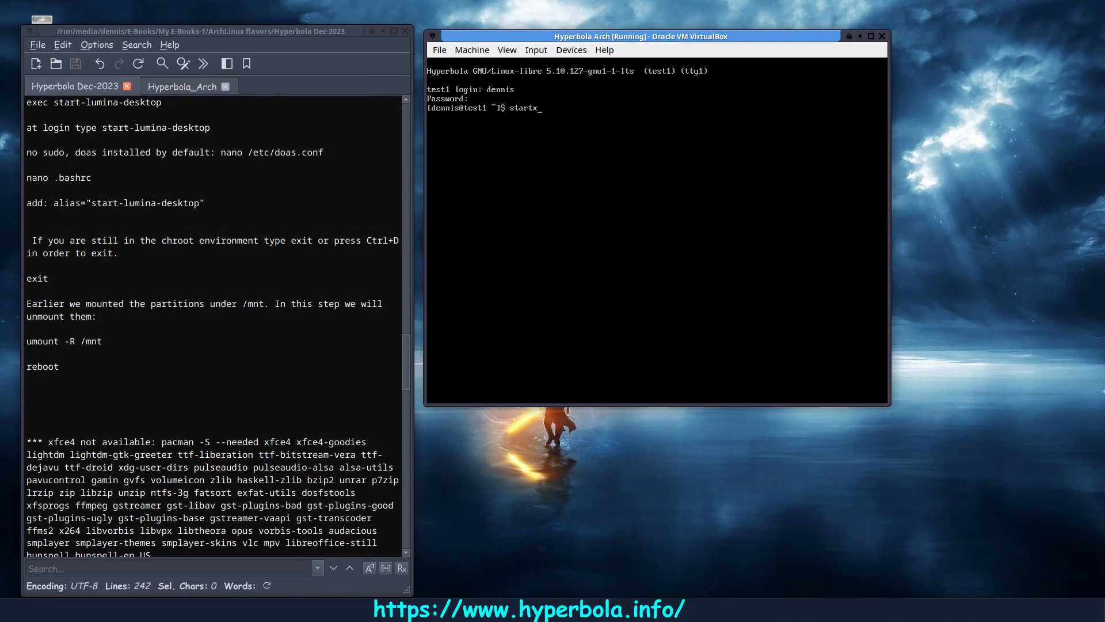
{"action": "key", "text": "Return"}
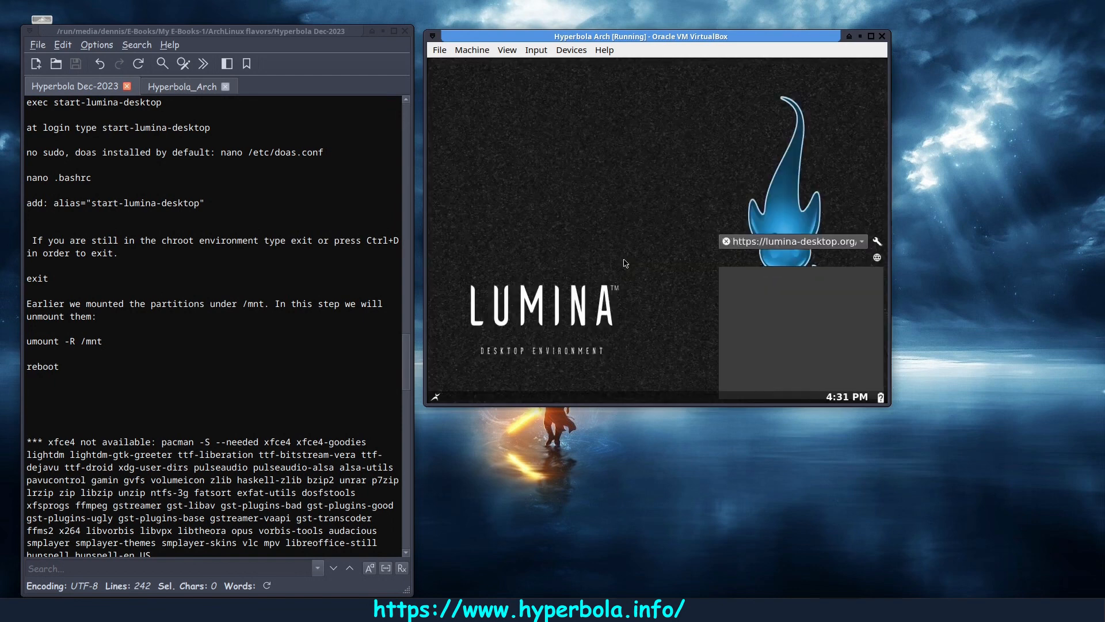
{"action": "left_click_drag", "start_coordinate": [695, 36], "coordinate": [689, 94]}
Step: Open an XTerm terminal from the system applications and list the available display resolutions with xrandr
{"action": "right_click", "coordinate": [465, 218]}
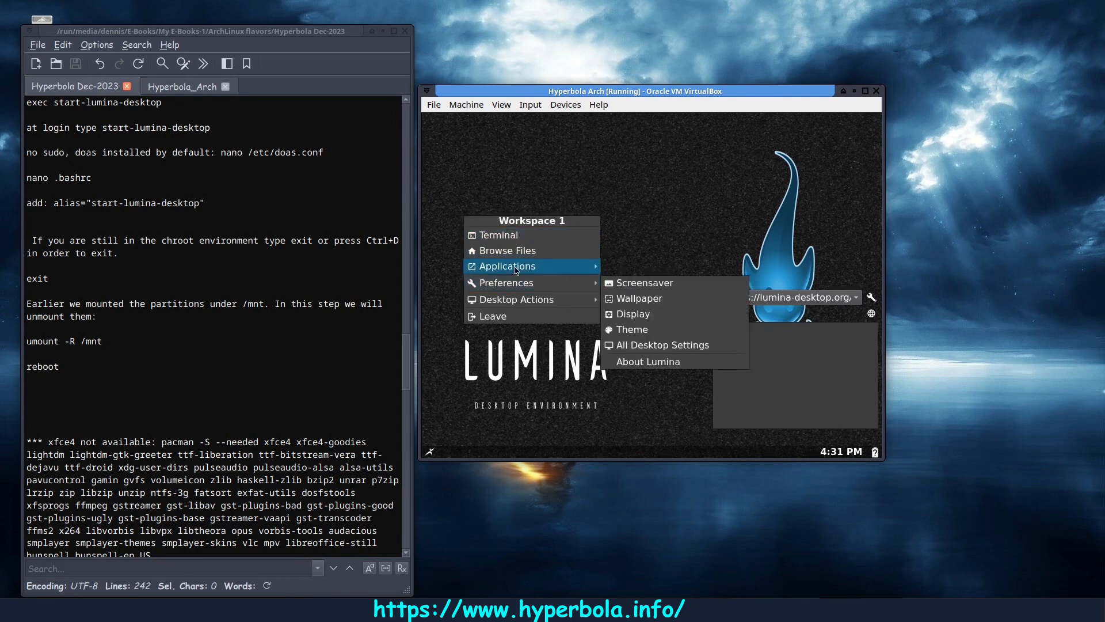
{"action": "mouse_move", "coordinate": [516, 269]}
{"action": "mouse_move", "coordinate": [671, 272]}
{"action": "mouse_move", "coordinate": [656, 332]}
{"action": "left_click", "coordinate": [755, 375]}
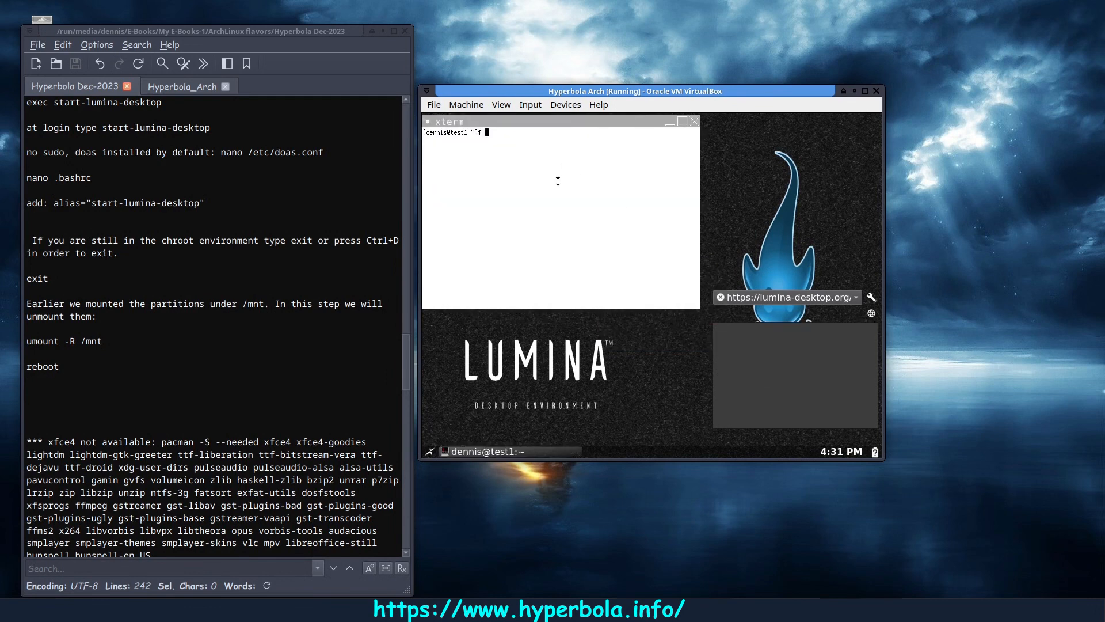
{"action": "type", "text": "xrandr"}
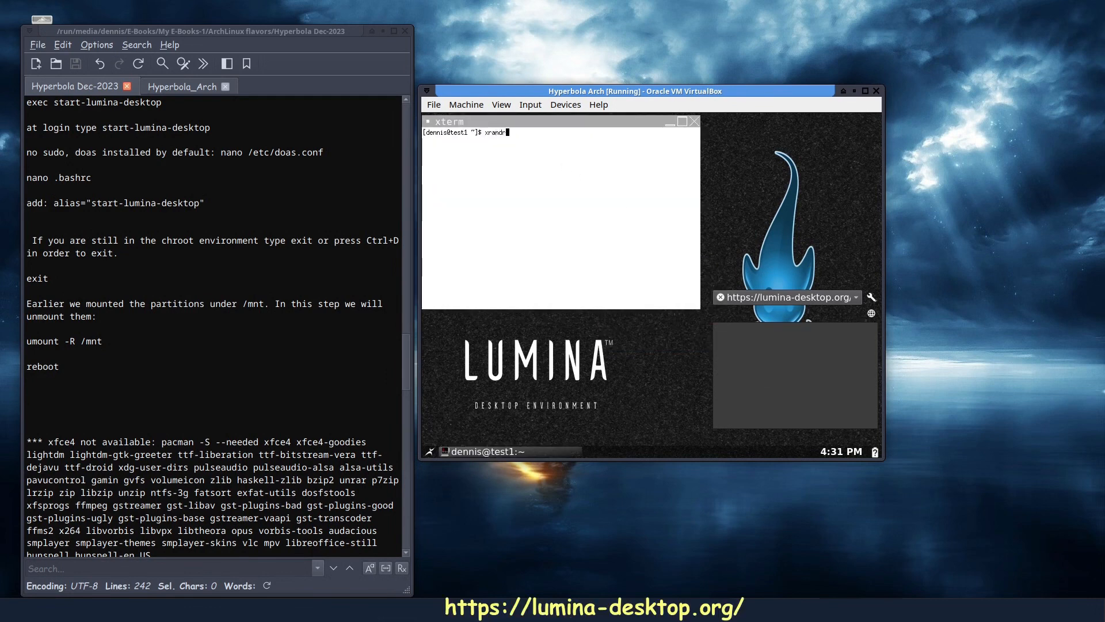
{"action": "key", "text": "Return"}
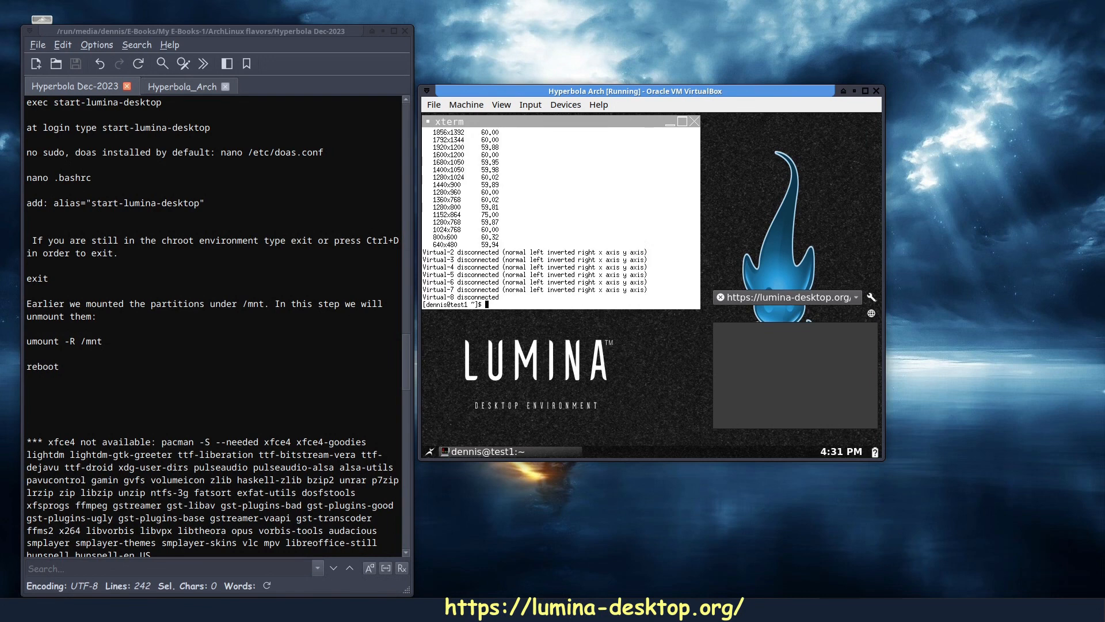
Step: Set the guest resolution to 1440x900 using doas xrandr -s with the account password, reposition the virtual machine window and close the terminal
{"action": "type", "text": "doas xrandr -s 1440x900"}
{"action": "key", "text": "Return"}
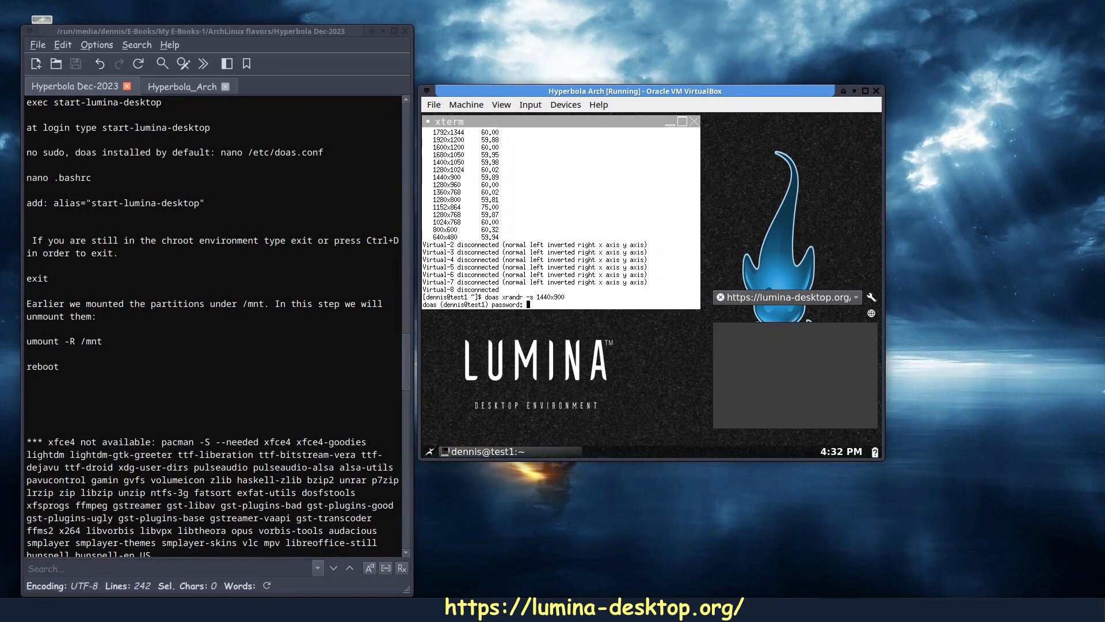
{"action": "key", "text": "Return"}
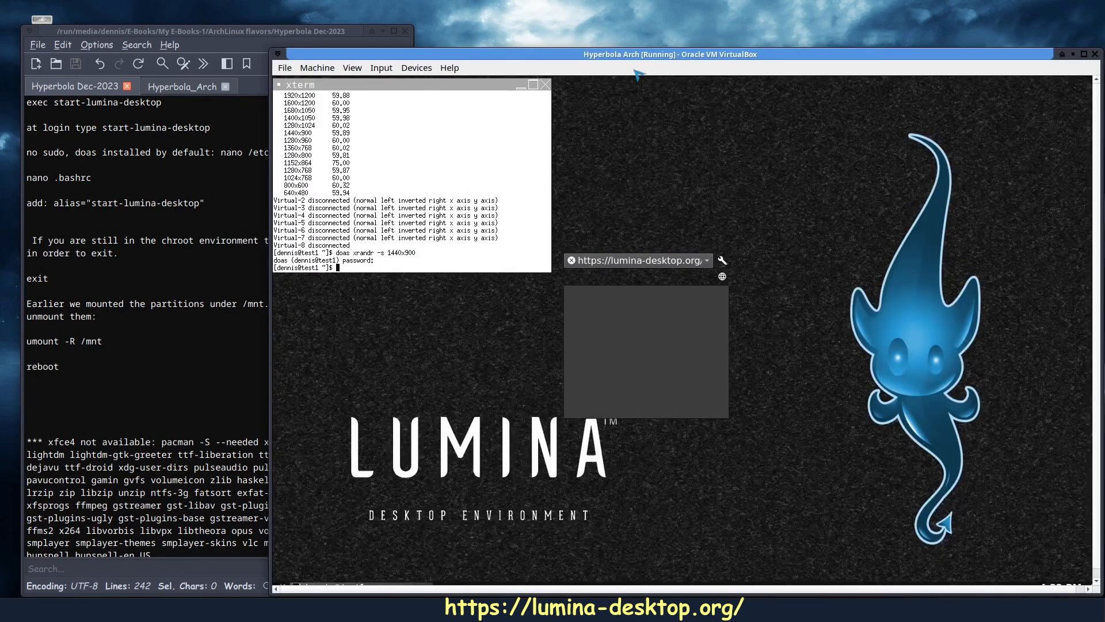
{"action": "left_click_drag", "start_coordinate": [633, 61], "coordinate": [621, 20]}
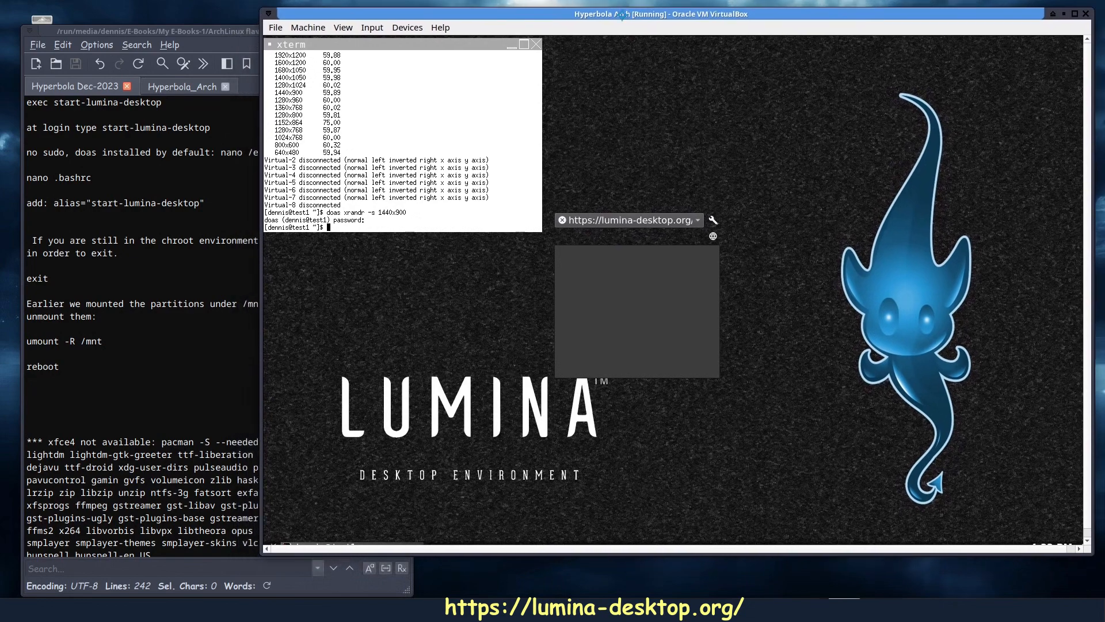
{"action": "left_click", "coordinate": [536, 44]}
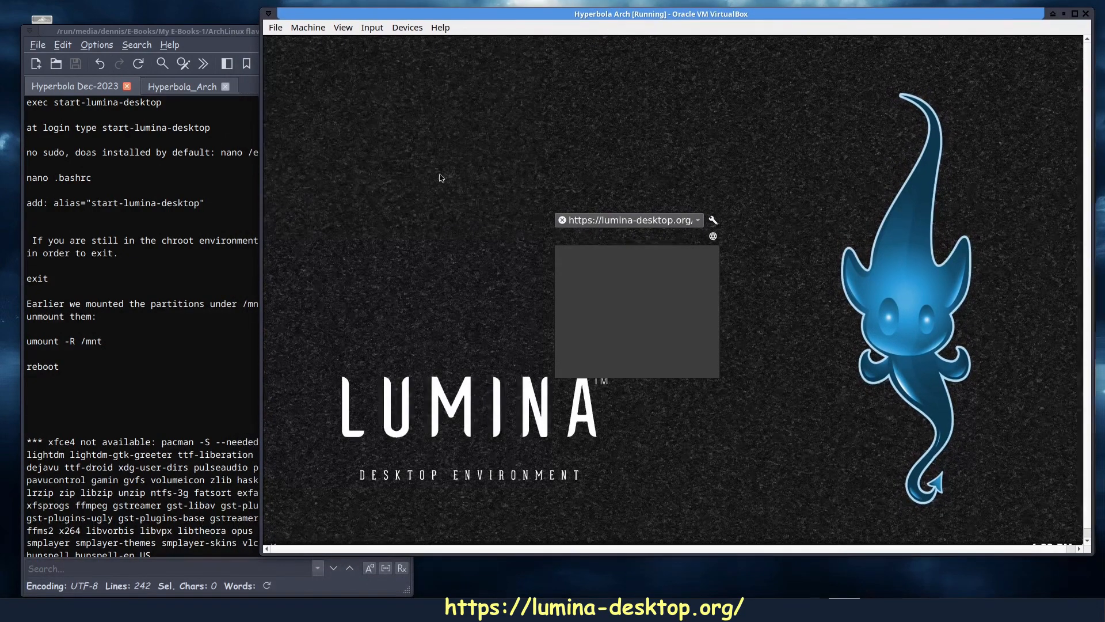
Step: Open a new XTerm terminal from the system applications and move its window toward the middle of the desktop
{"action": "right_click", "coordinate": [401, 304]}
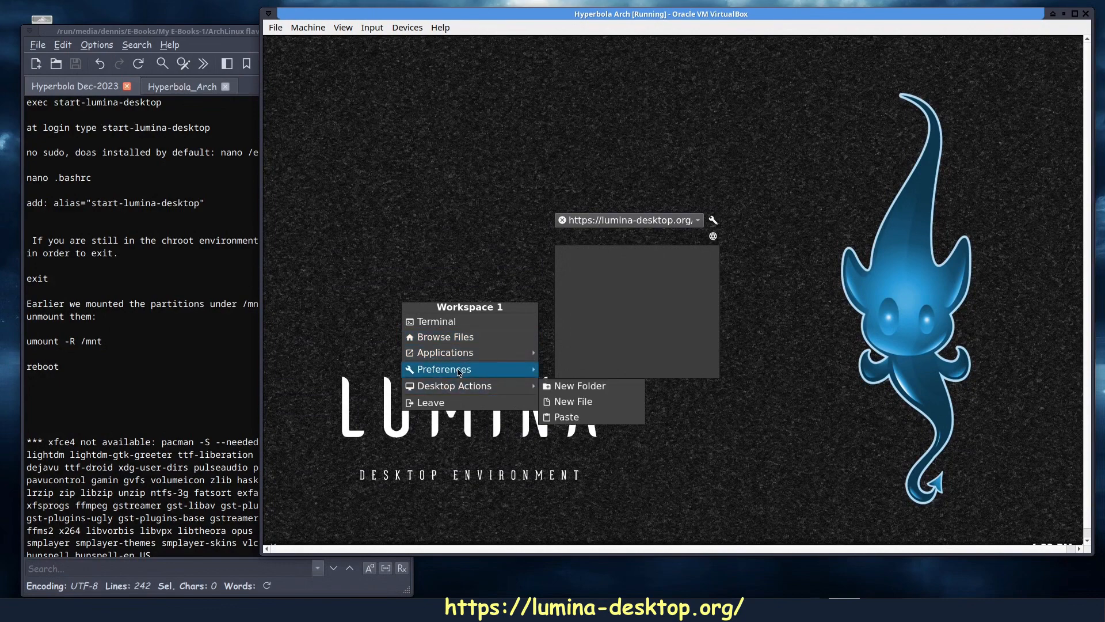
{"action": "mouse_move", "coordinate": [461, 354]}
{"action": "mouse_move", "coordinate": [599, 415]}
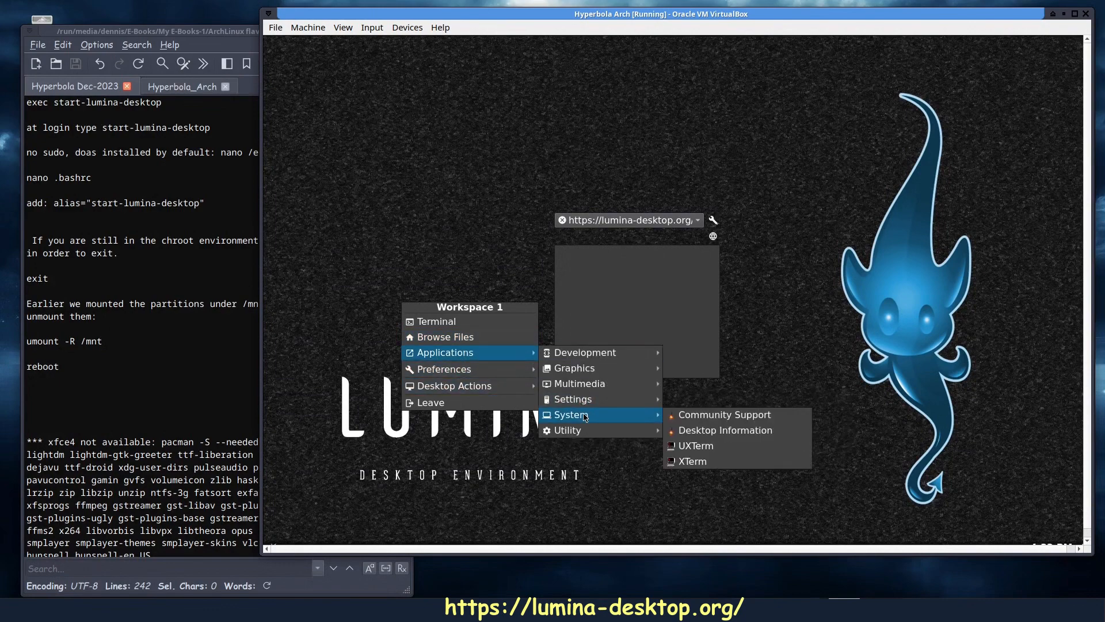
{"action": "left_click", "coordinate": [727, 462]}
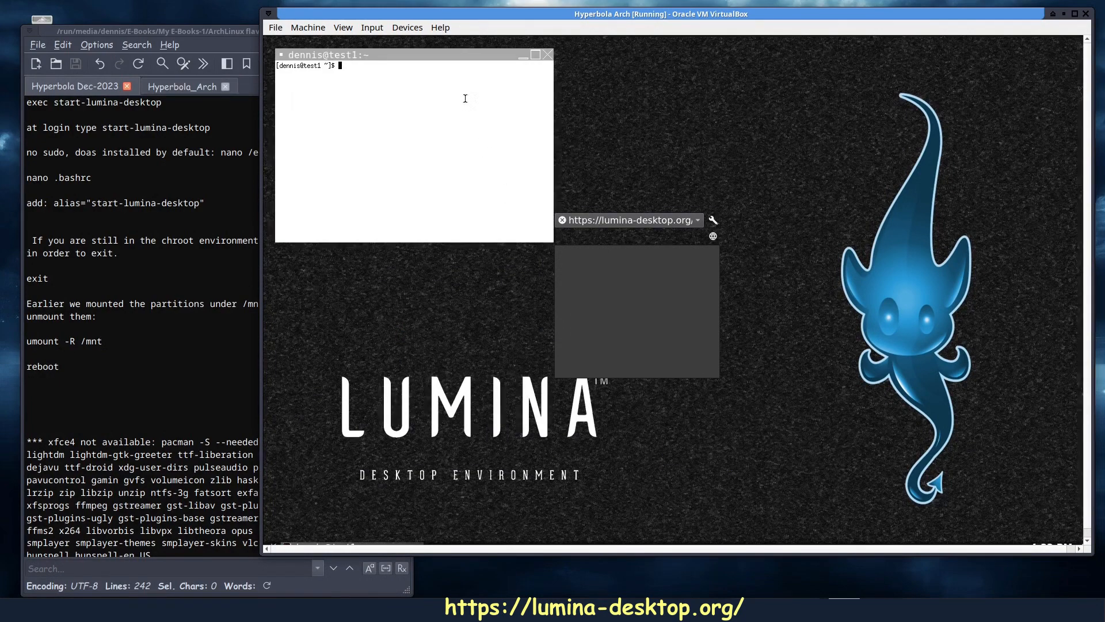
{"action": "left_click_drag", "start_coordinate": [455, 58], "coordinate": [533, 216]}
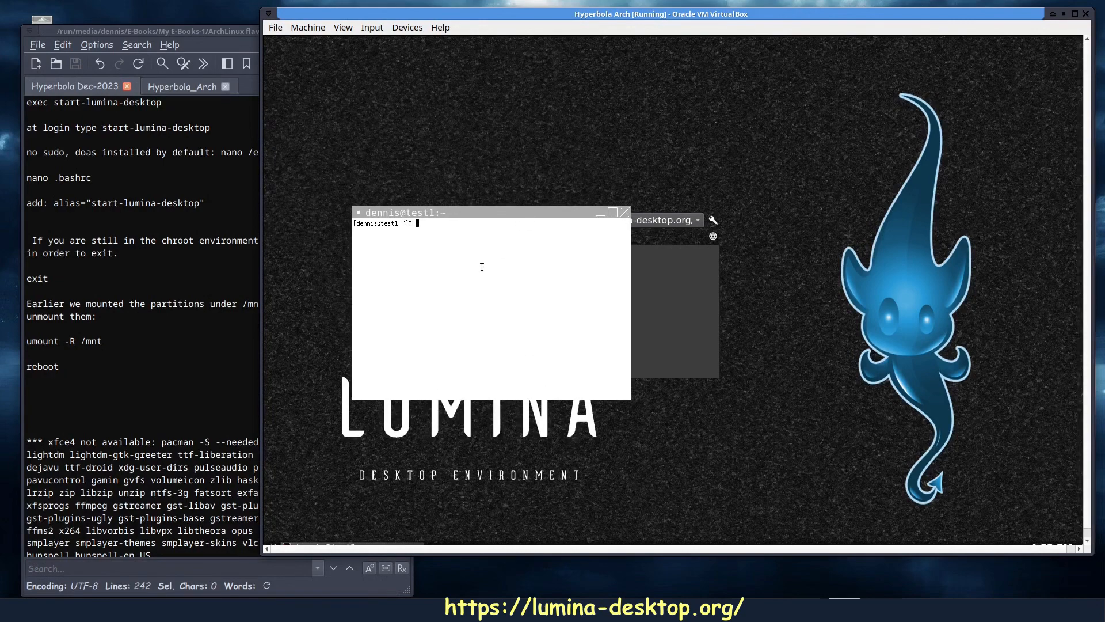
Step: Run a full system upgrade with doas pacman -Syyu, authorizing it with the account password
{"action": "type", "text": "doas pacman -Syyu"}
{"action": "key", "text": "Return"}
{"action": "key", "text": "Return"}
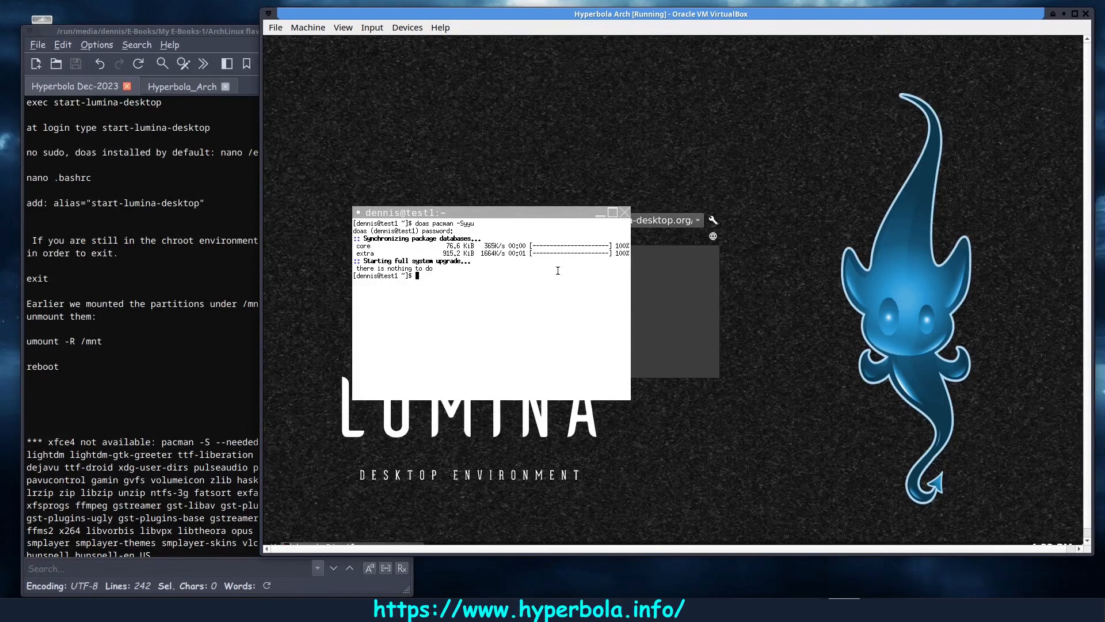
{"action": "right_click", "coordinate": [703, 201]}
{"action": "mouse_move", "coordinate": [762, 268]}
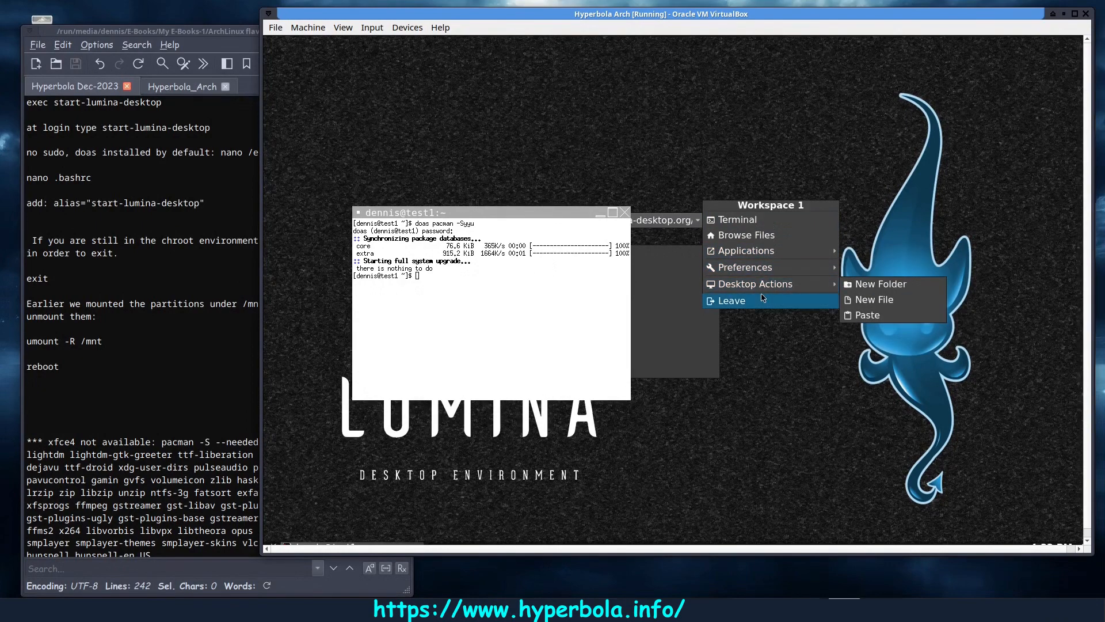
{"action": "left_click", "coordinate": [750, 352]}
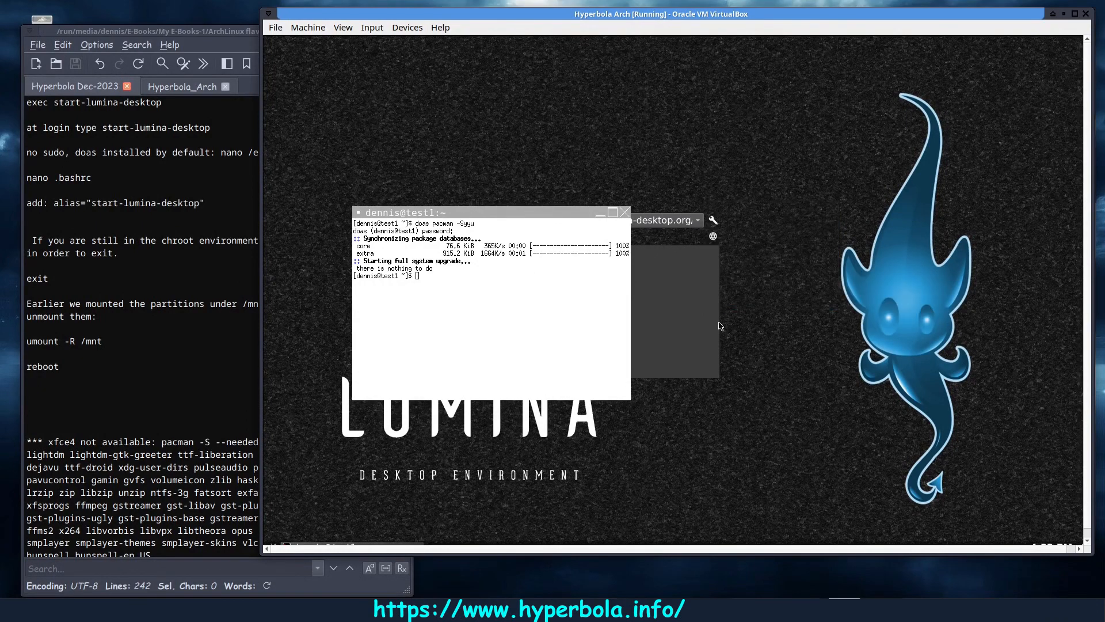
Step: Move the terminal away from the desktop's centre and enlarge the virtual machine window to fit the whole guest desktop
{"action": "left_click_drag", "start_coordinate": [568, 217], "coordinate": [846, 127]}
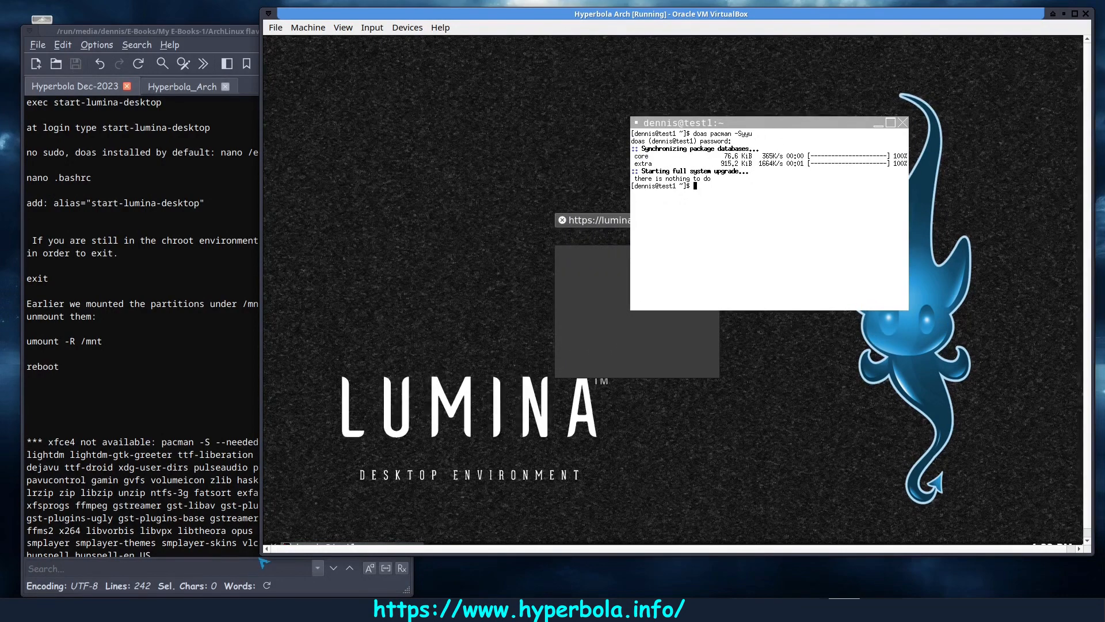
{"action": "left_click_drag", "start_coordinate": [261, 557], "coordinate": [226, 596]}
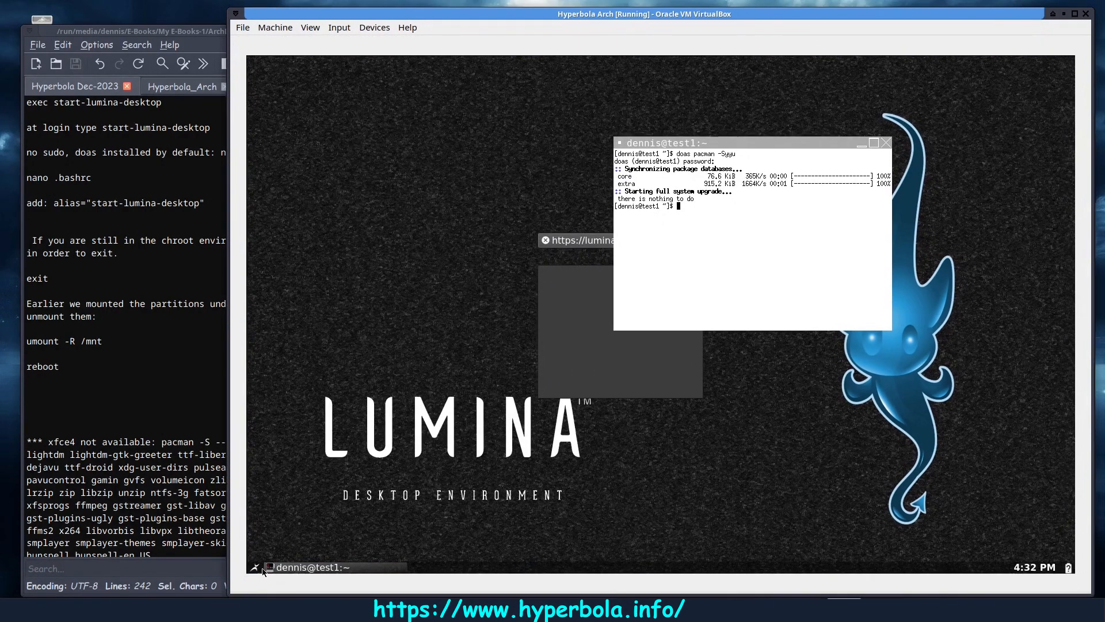
Step: View the About Lumina desktop information from the preferences and close it
{"action": "right_click", "coordinate": [381, 226]}
{"action": "mouse_move", "coordinate": [426, 295]}
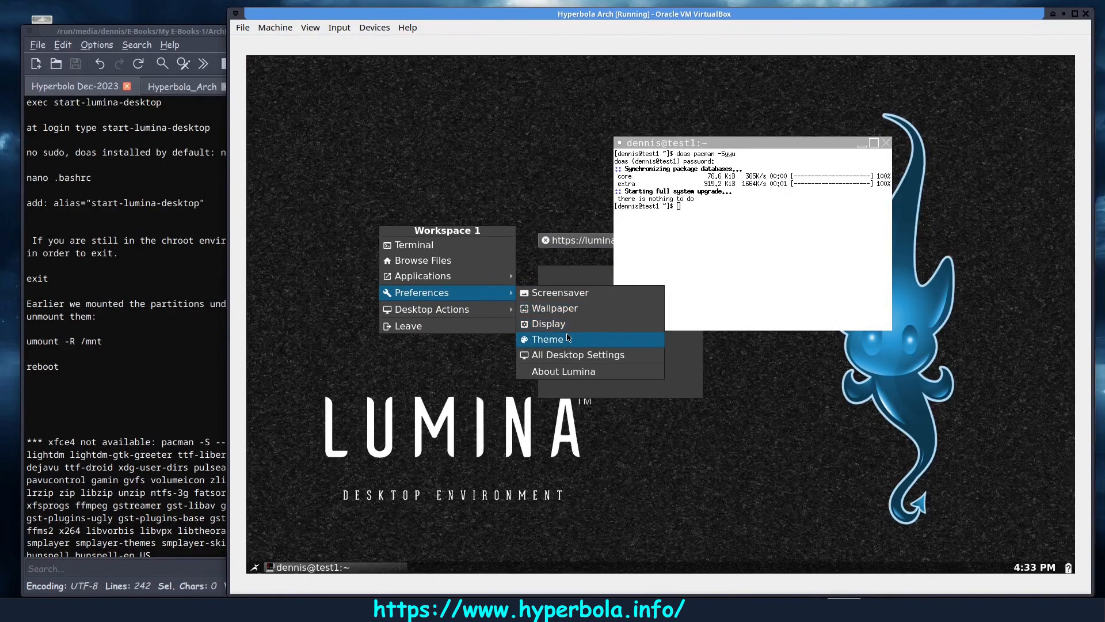
{"action": "left_click", "coordinate": [566, 376]}
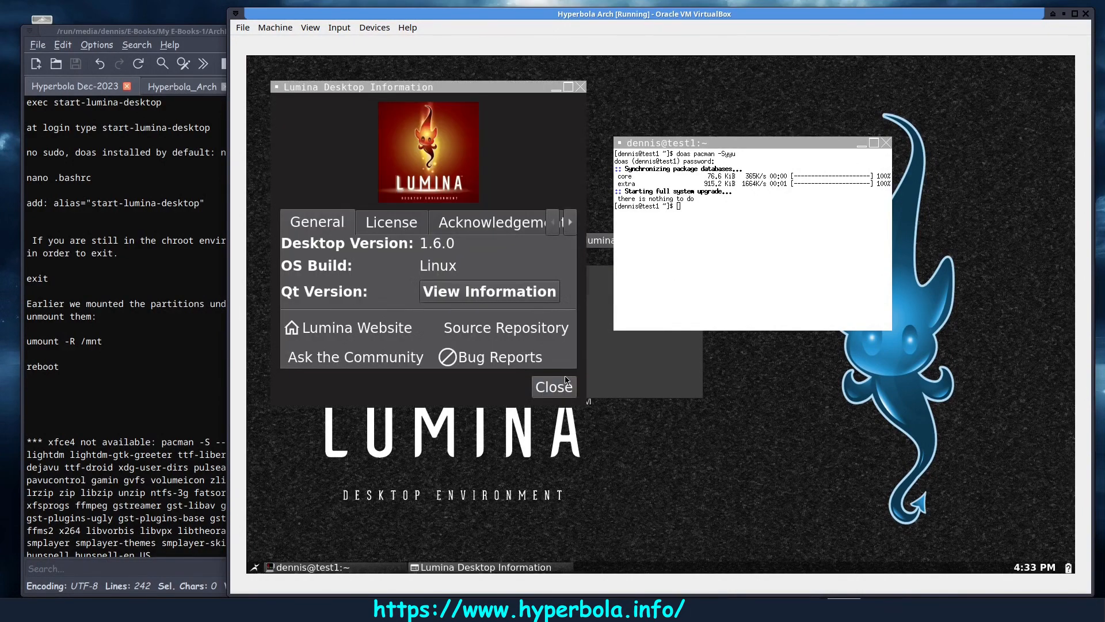
{"action": "left_click", "coordinate": [564, 381]}
Step: Dismiss the desktop menu and minimize the terminal window
{"action": "right_click", "coordinate": [425, 259]}
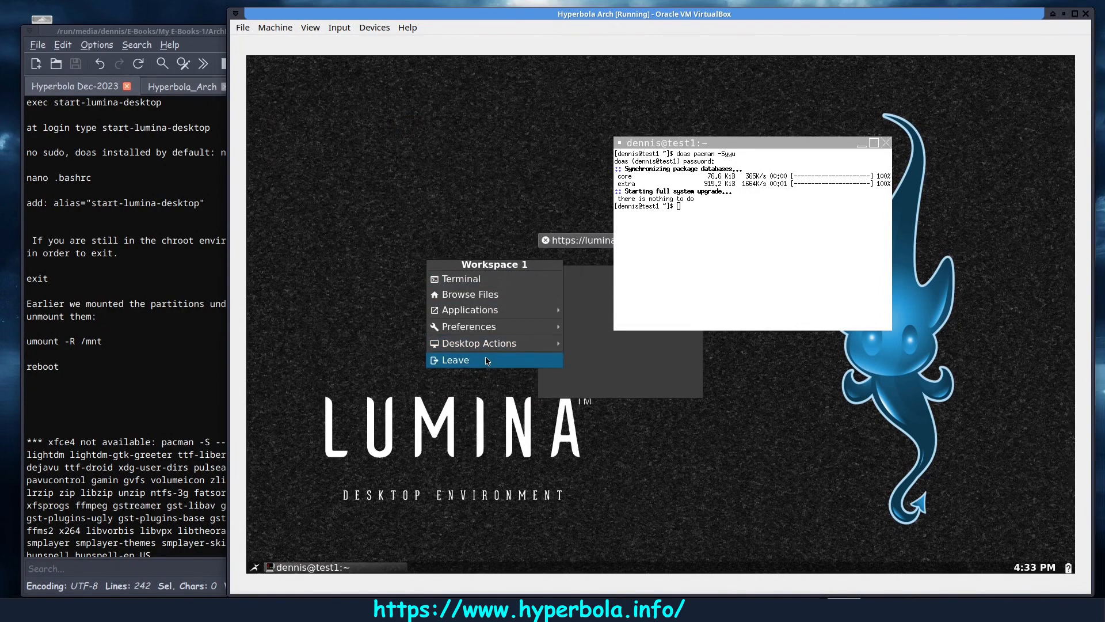
{"action": "left_click", "coordinate": [278, 500]}
{"action": "left_click", "coordinate": [283, 568]}
Step: Browse the home directory in the Insight file manager, enlarge its window to inspect the file operations, and close it
{"action": "left_click", "coordinate": [255, 567]}
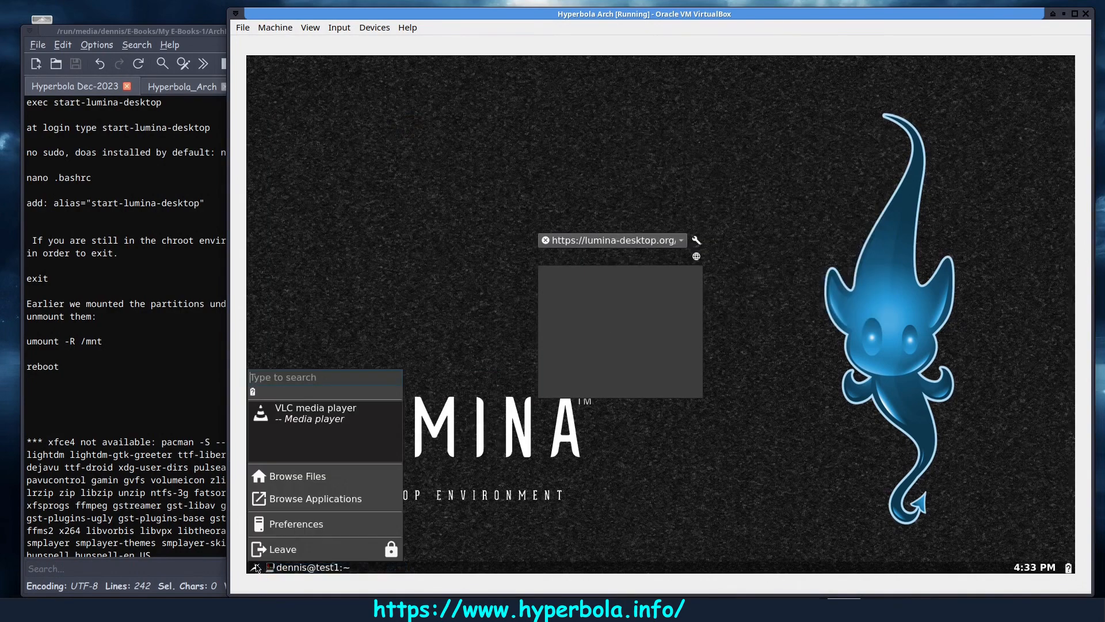
{"action": "left_click", "coordinate": [341, 481]}
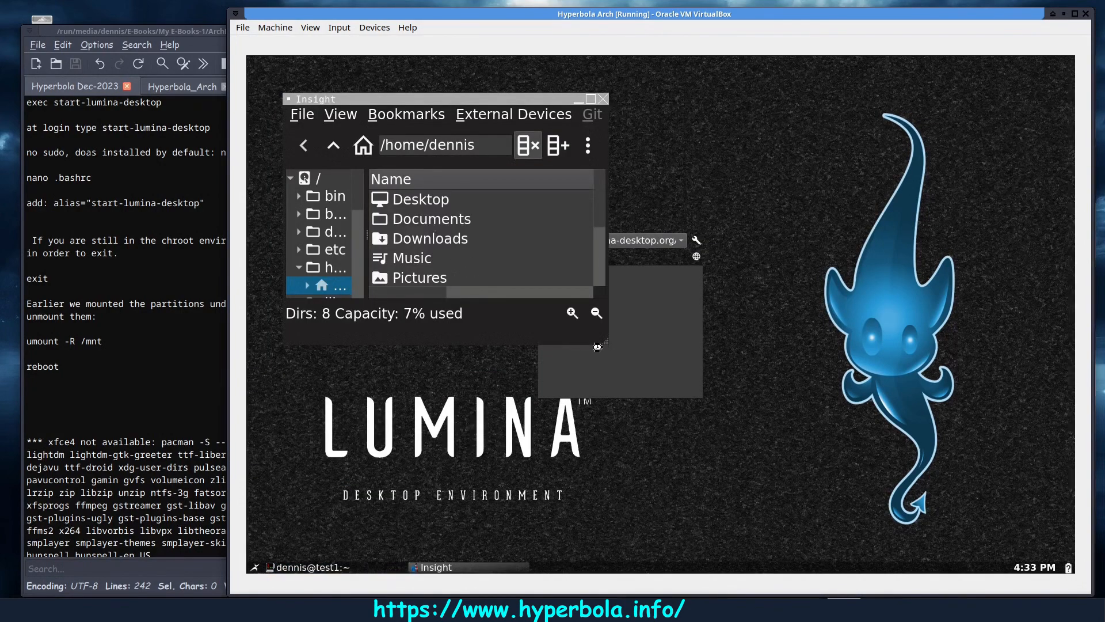
{"action": "left_click_drag", "start_coordinate": [604, 341], "coordinate": [888, 486]}
{"action": "left_click", "coordinate": [302, 115]}
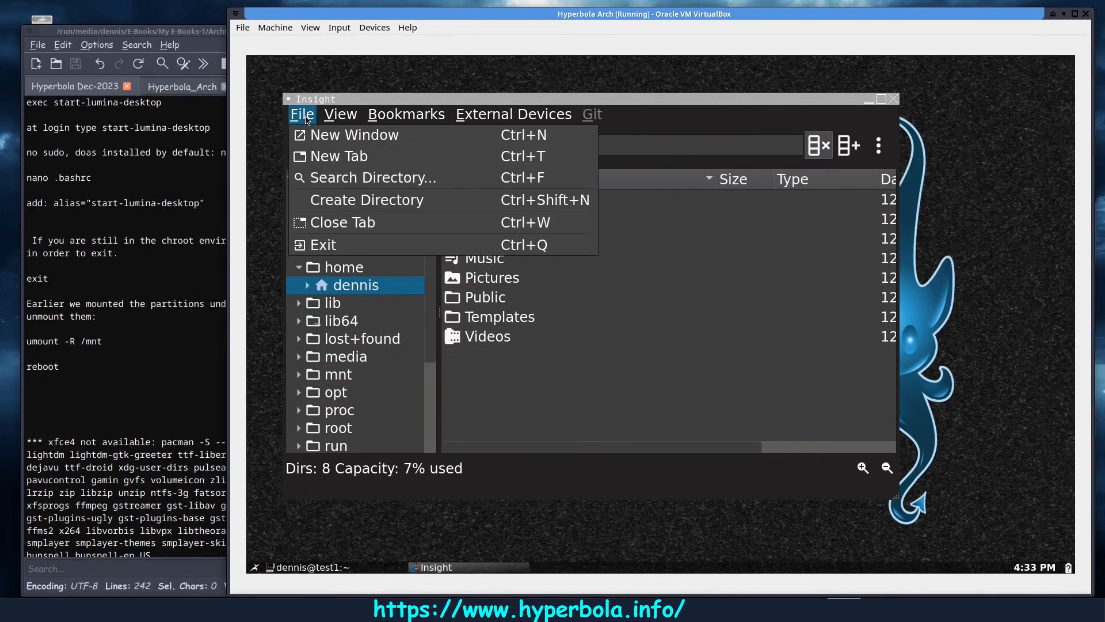
{"action": "left_click", "coordinate": [355, 115]}
{"action": "left_click", "coordinate": [894, 99]}
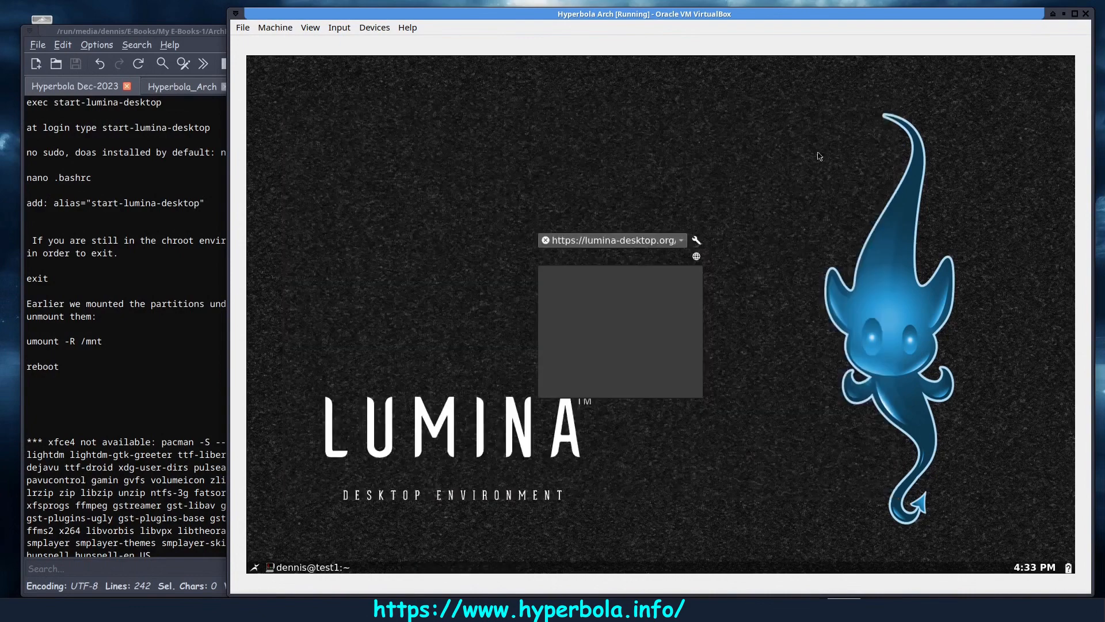
{"action": "right_click", "coordinate": [344, 415]}
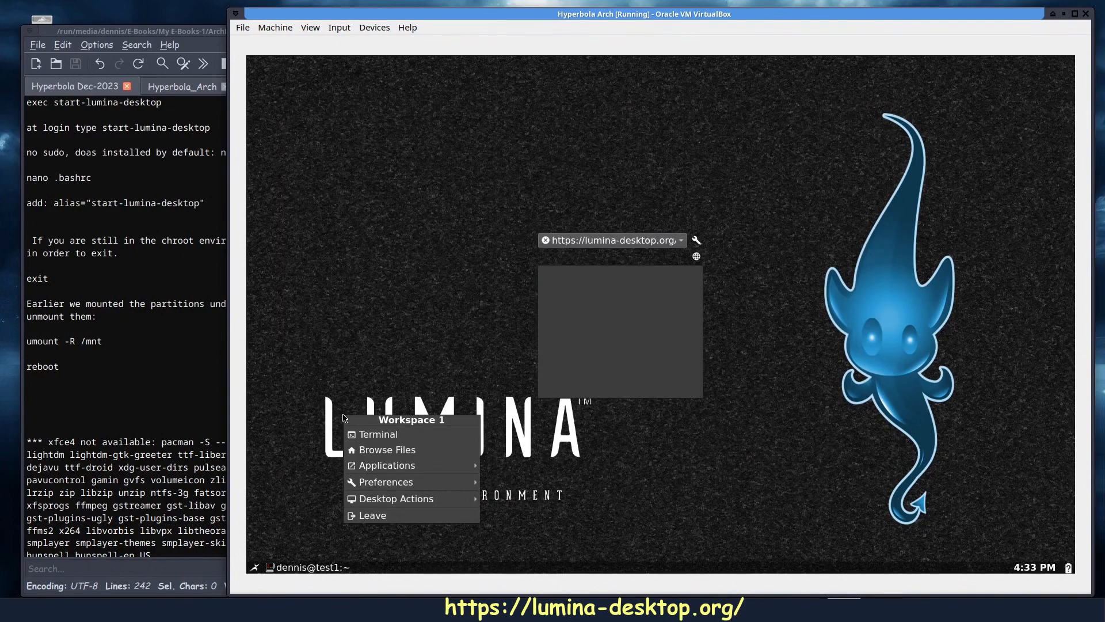
{"action": "mouse_move", "coordinate": [402, 501]}
{"action": "mouse_move", "coordinate": [409, 482]}
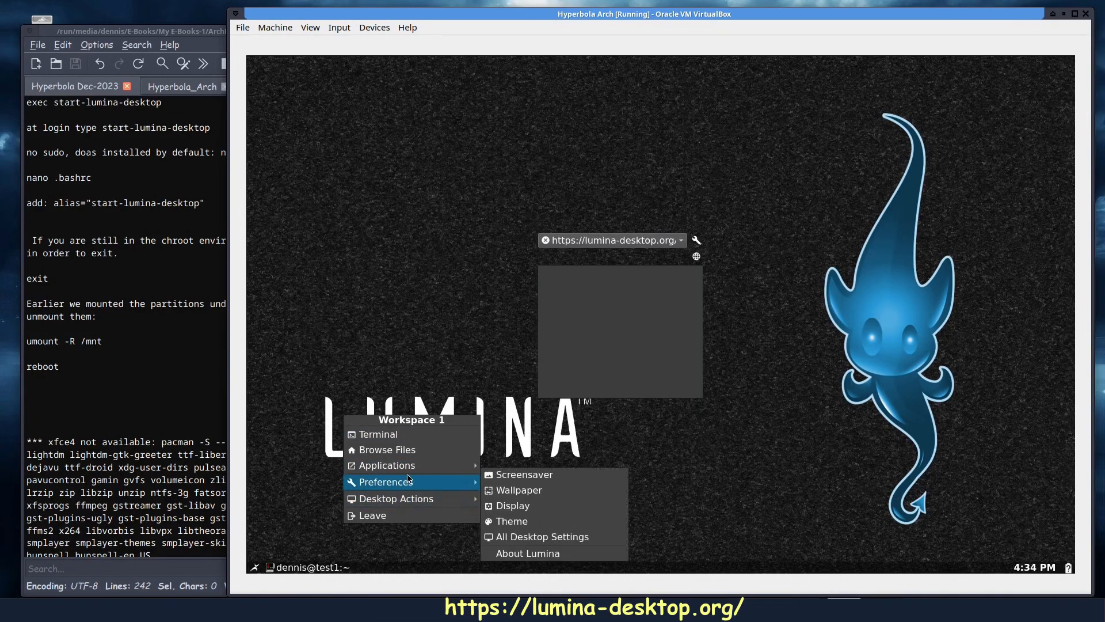
{"action": "left_click", "coordinate": [436, 303]}
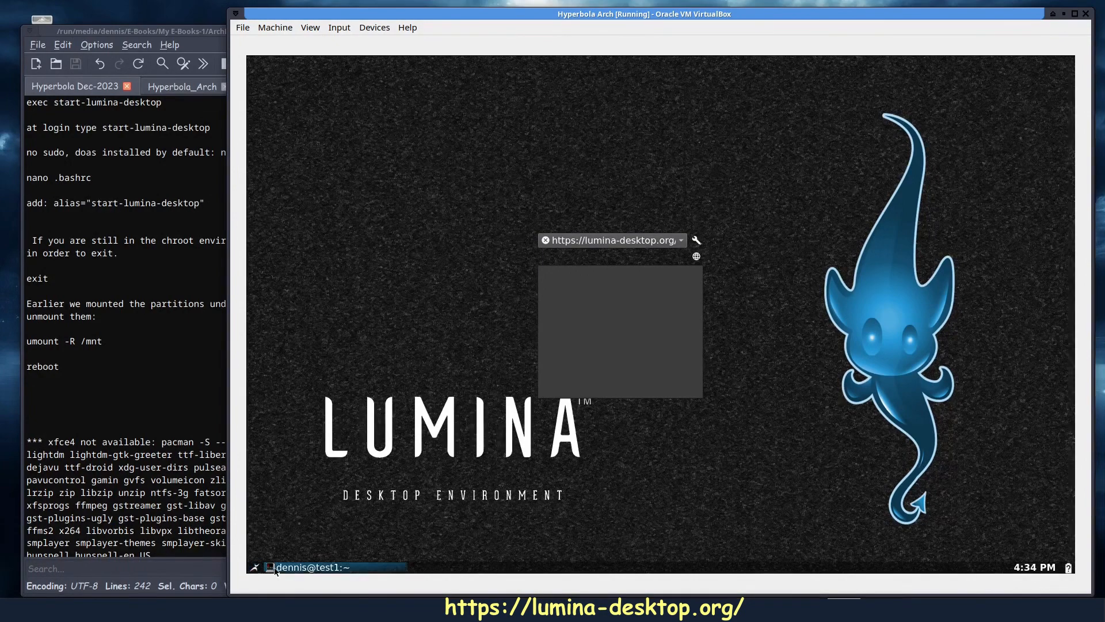
Step: Restore the minimized terminal and shut down the virtual machine with doas poweroff
{"action": "left_click", "coordinate": [332, 568]}
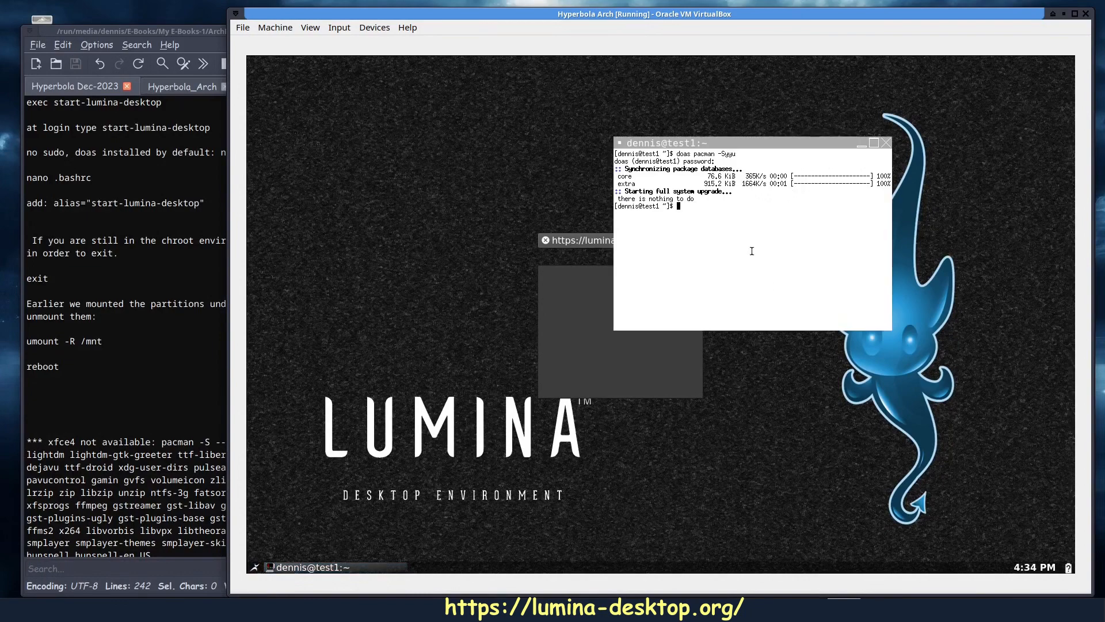
{"action": "type", "text": "doas poweroff"}
{"action": "key", "text": "Return"}
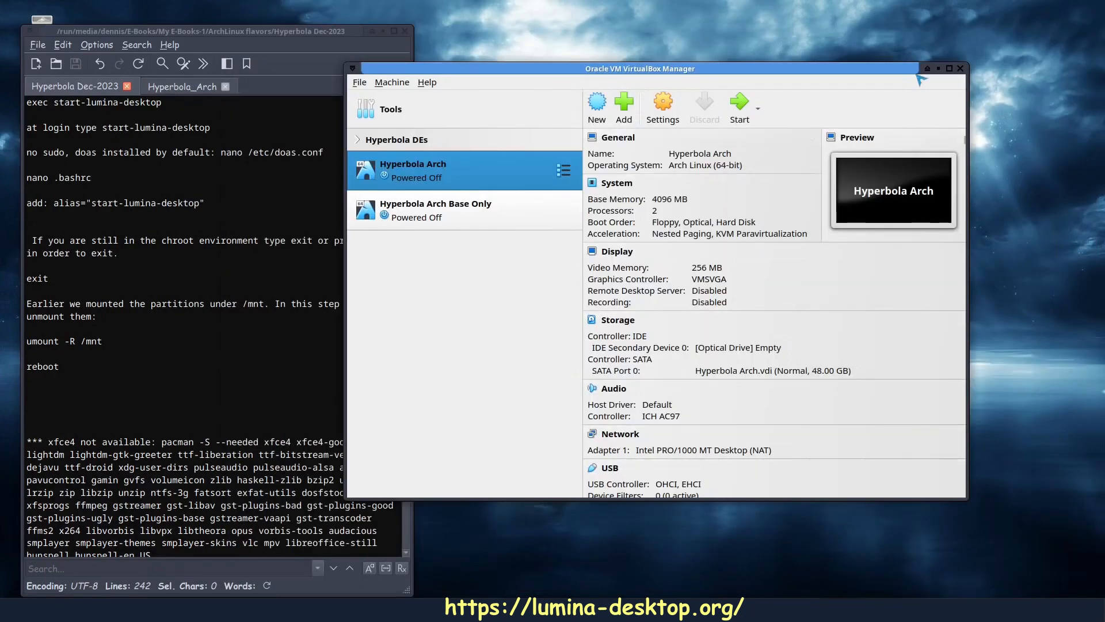
Step: Close the VirtualBox Manager and the text editor holding the installation notes
{"action": "left_click", "coordinate": [960, 69]}
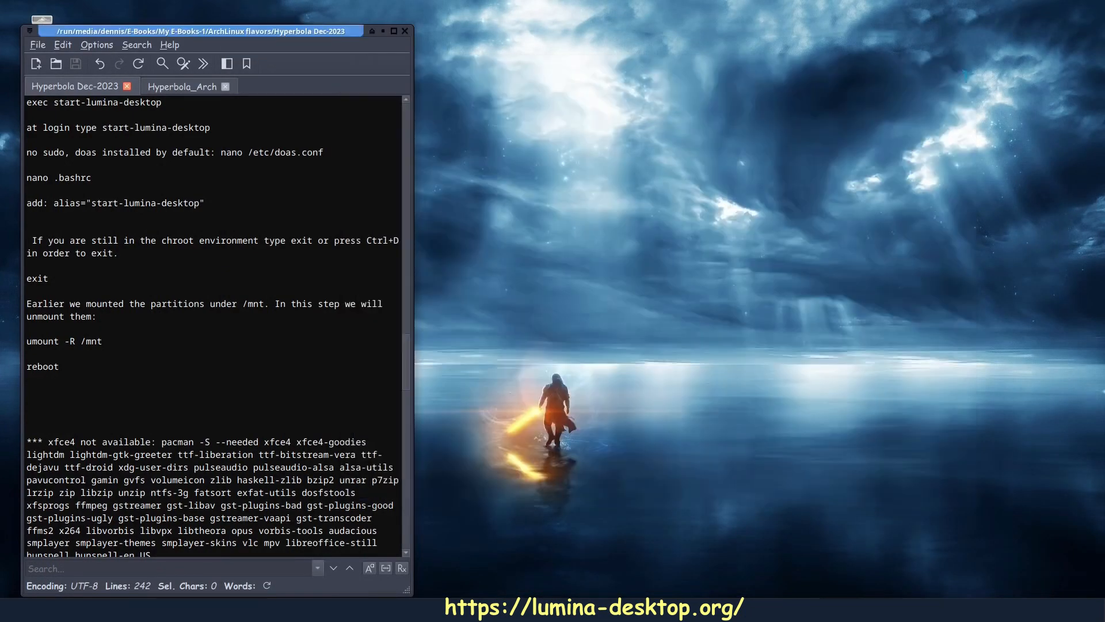
{"action": "left_click", "coordinate": [405, 32]}
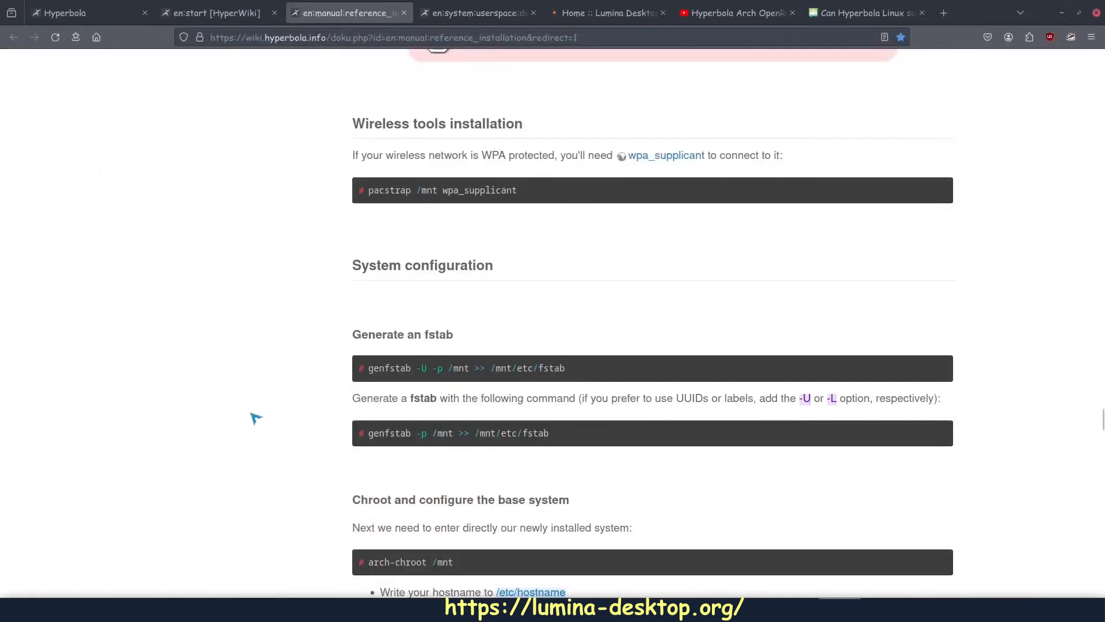
Step: Review the wiki's system configuration instructions on chroot, hostname, hosts file, localtime symlink and locale, rechecking the Hostname section
{"action": "scroll", "coordinate": [254, 419], "scroll_direction": "down", "scroll_amount": 2}
{"action": "scroll", "coordinate": [255, 418], "scroll_direction": "down", "scroll_amount": 7}
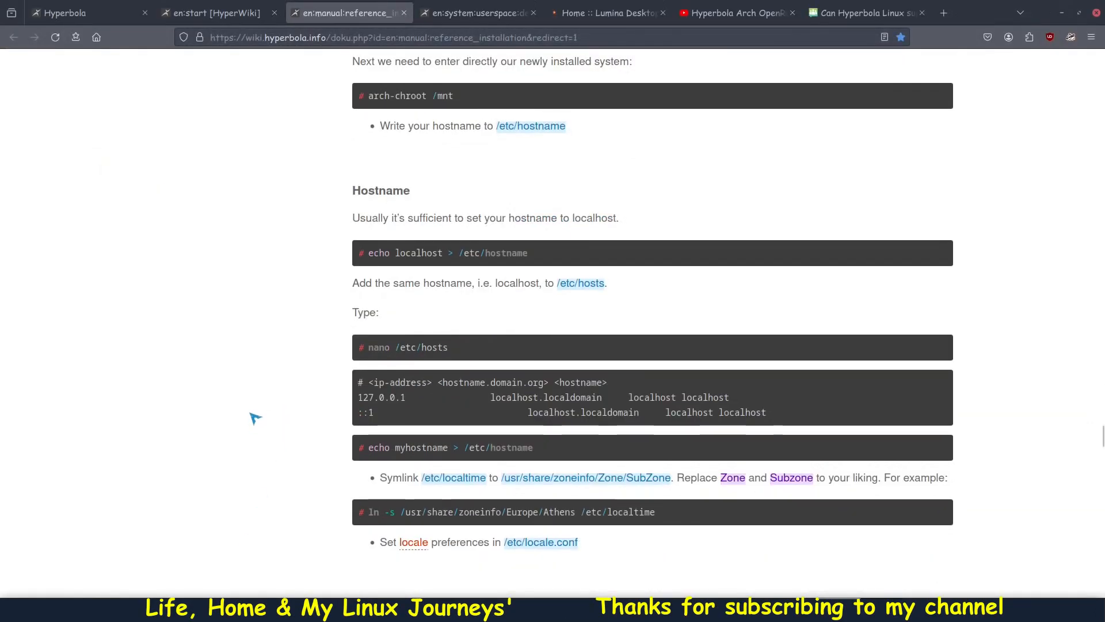
{"action": "scroll", "coordinate": [255, 419], "scroll_direction": "down", "scroll_amount": 3}
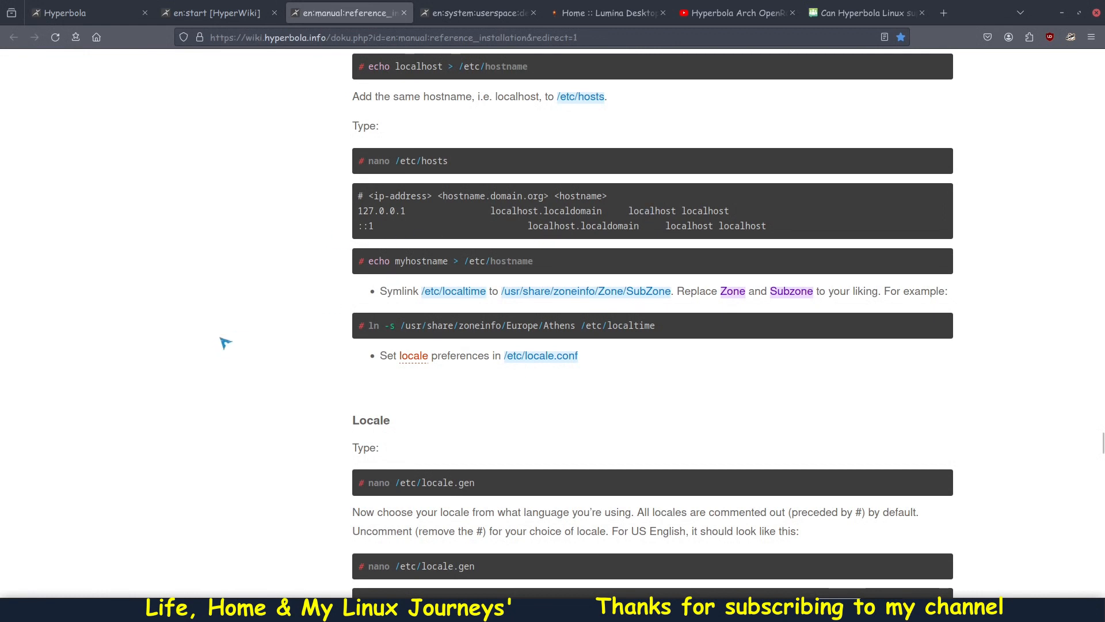
{"action": "scroll", "coordinate": [233, 328], "scroll_direction": "down", "scroll_amount": 3}
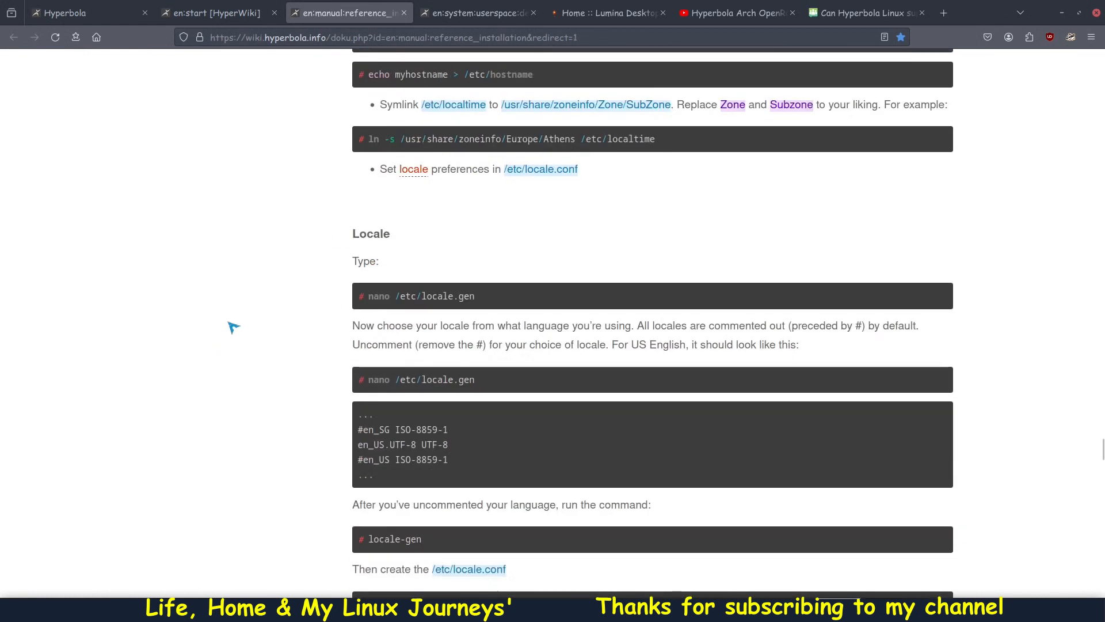
{"action": "scroll", "coordinate": [233, 327], "scroll_direction": "down", "scroll_amount": 5}
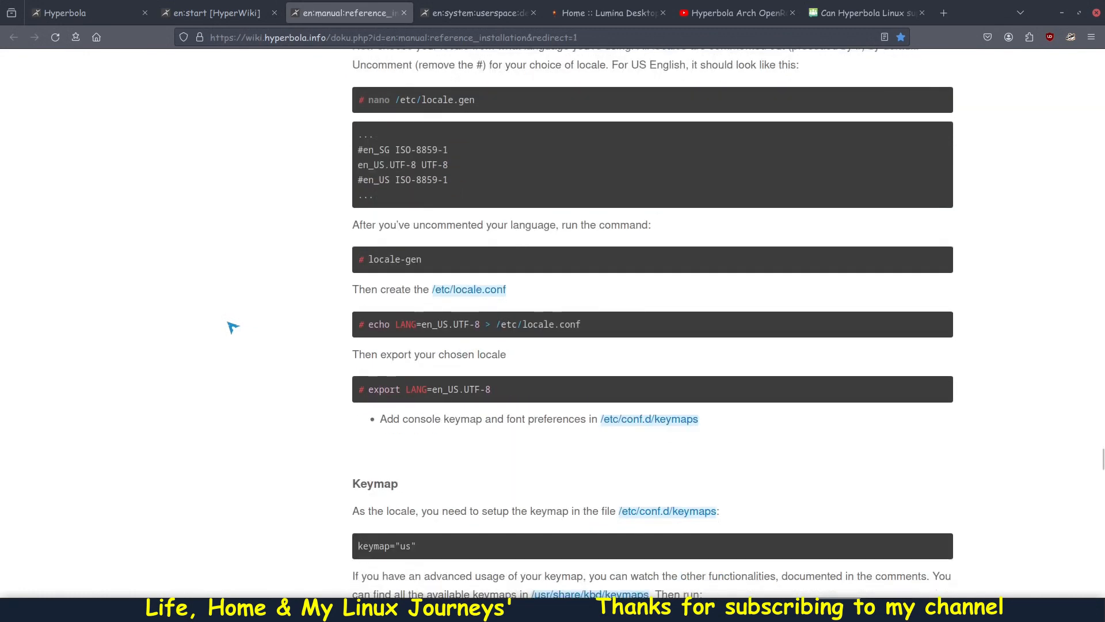
{"action": "scroll", "coordinate": [233, 327], "scroll_direction": "down", "scroll_amount": 3}
{"action": "scroll", "coordinate": [233, 327], "scroll_direction": "up", "scroll_amount": 6}
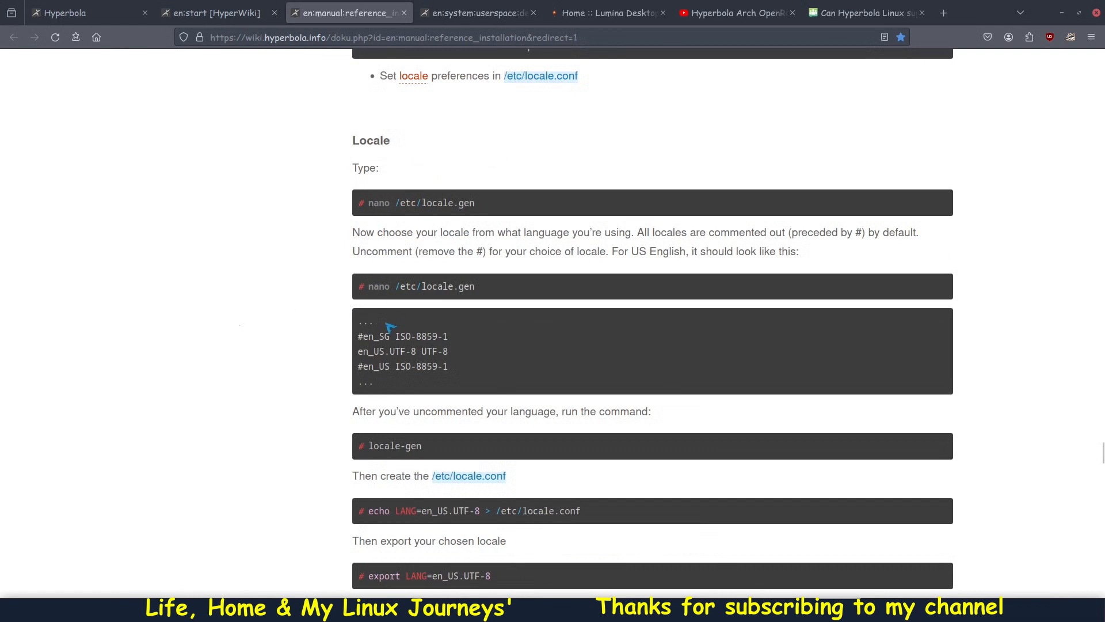
{"action": "scroll", "coordinate": [253, 366], "scroll_direction": "up", "scroll_amount": 3}
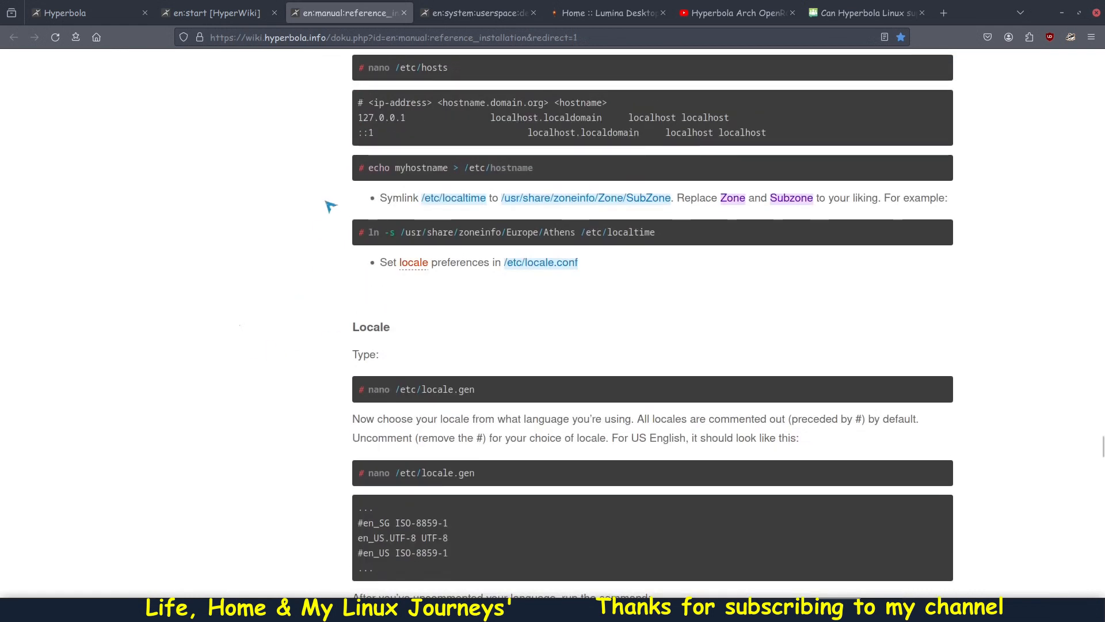
{"action": "scroll", "coordinate": [286, 316], "scroll_direction": "up", "scroll_amount": 3}
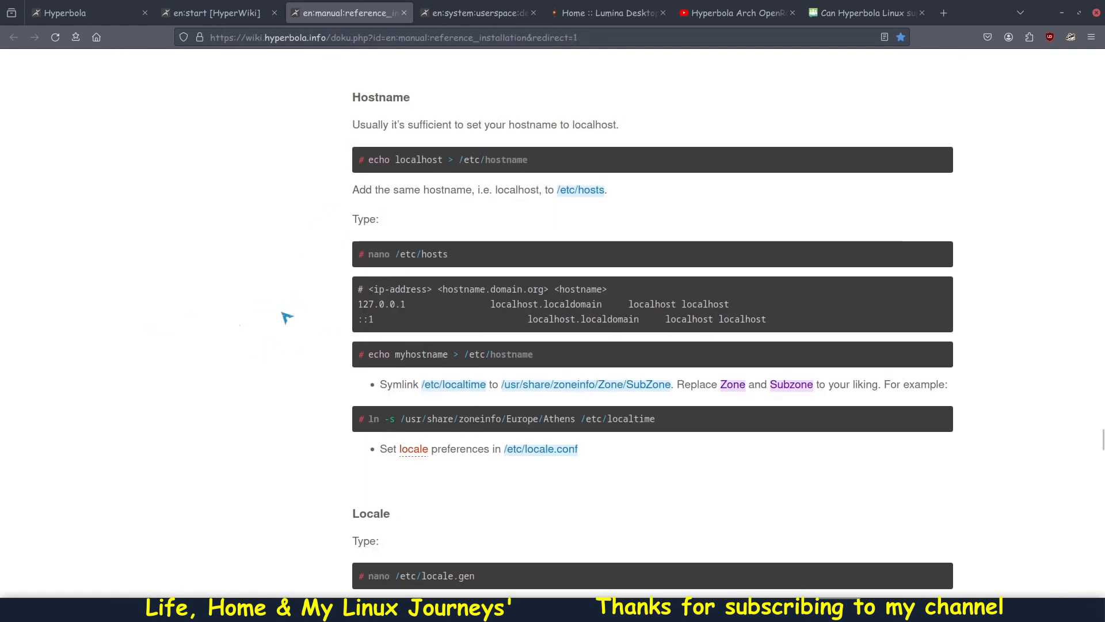
{"action": "scroll", "coordinate": [286, 317], "scroll_direction": "up", "scroll_amount": 2}
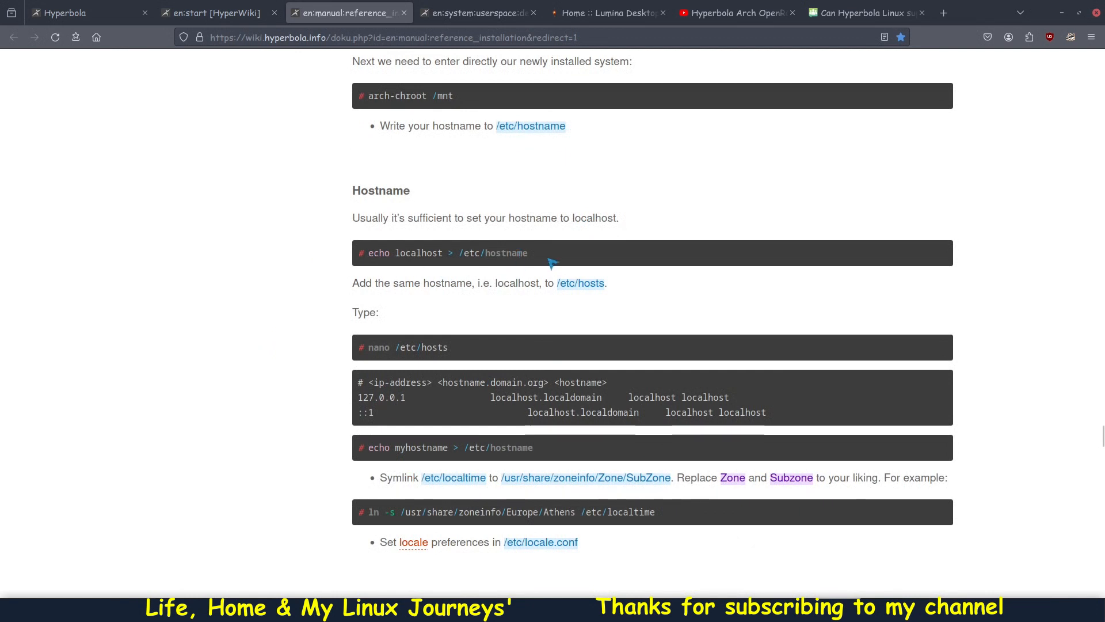
{"action": "scroll", "coordinate": [549, 262], "scroll_direction": "down", "scroll_amount": 3}
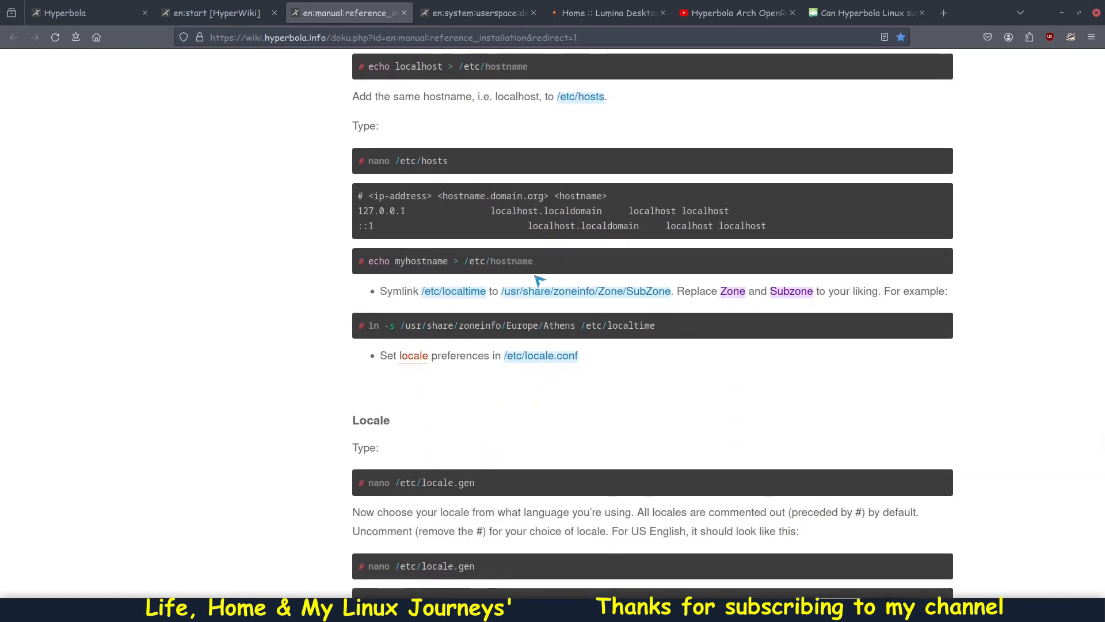
{"action": "scroll", "coordinate": [288, 394], "scroll_direction": "up", "scroll_amount": 2}
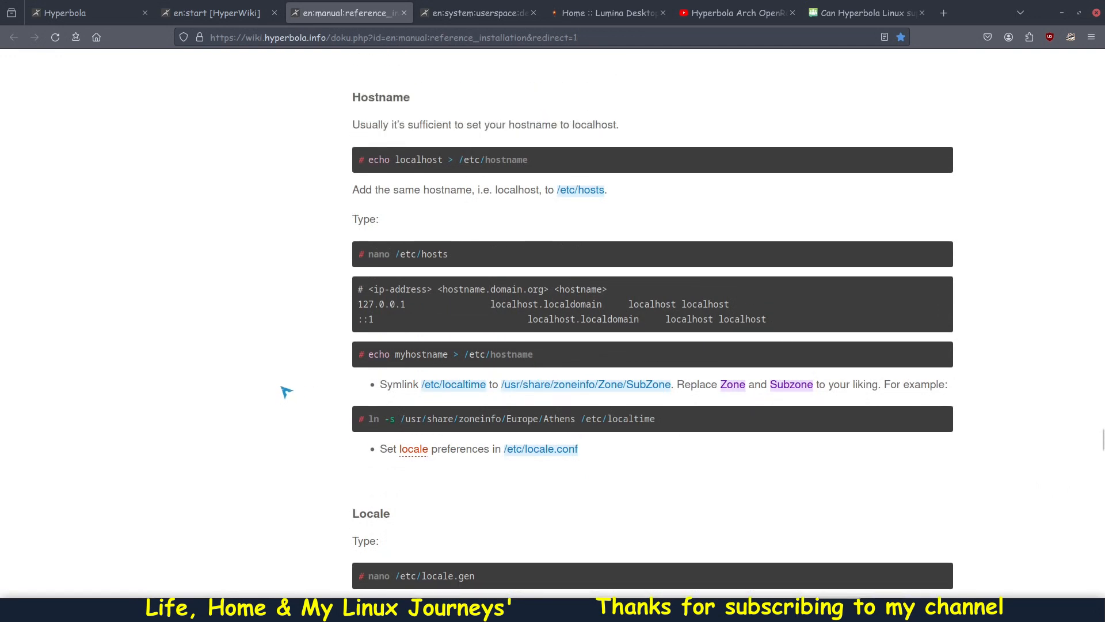
Step: Read on through the wiki's keymap, time zone, hardware clock, root password and GRUB bootloader sections
{"action": "scroll", "coordinate": [288, 394], "scroll_direction": "down", "scroll_amount": 7}
{"action": "scroll", "coordinate": [287, 390], "scroll_direction": "down", "scroll_amount": 9}
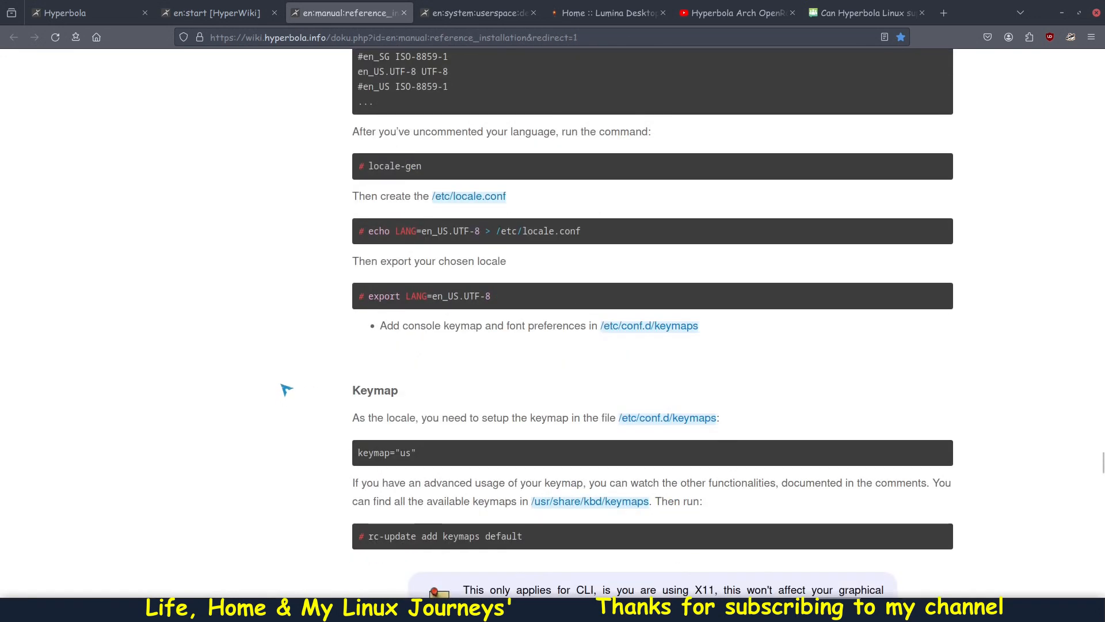
{"action": "scroll", "coordinate": [286, 390], "scroll_direction": "down", "scroll_amount": 3}
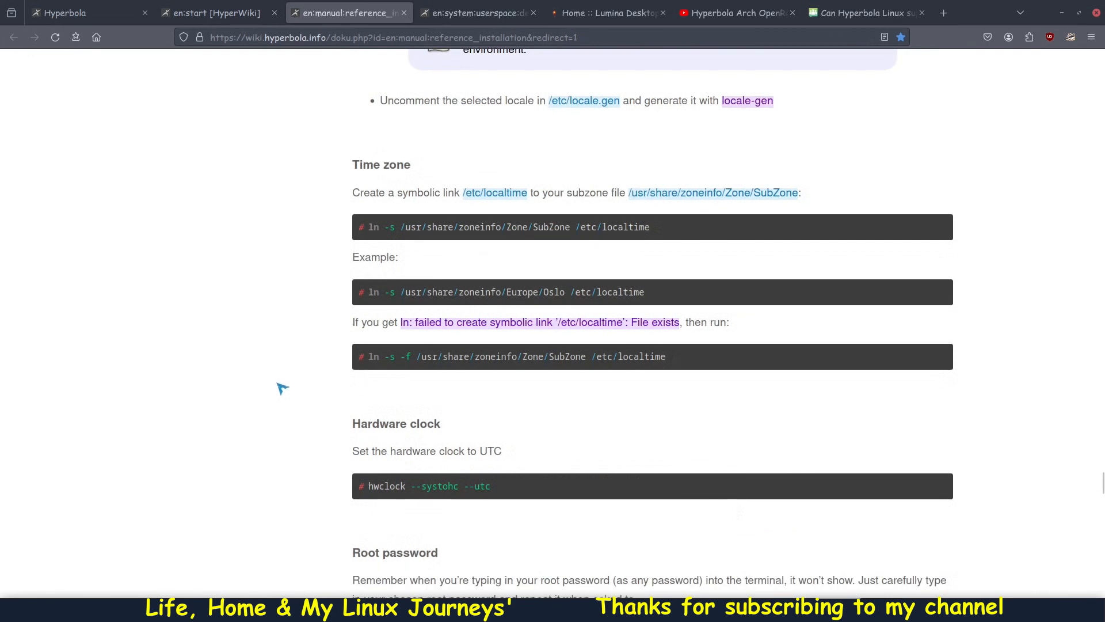
{"action": "scroll", "coordinate": [282, 389], "scroll_direction": "down", "scroll_amount": 5}
{"action": "scroll", "coordinate": [278, 397], "scroll_direction": "down", "scroll_amount": 2}
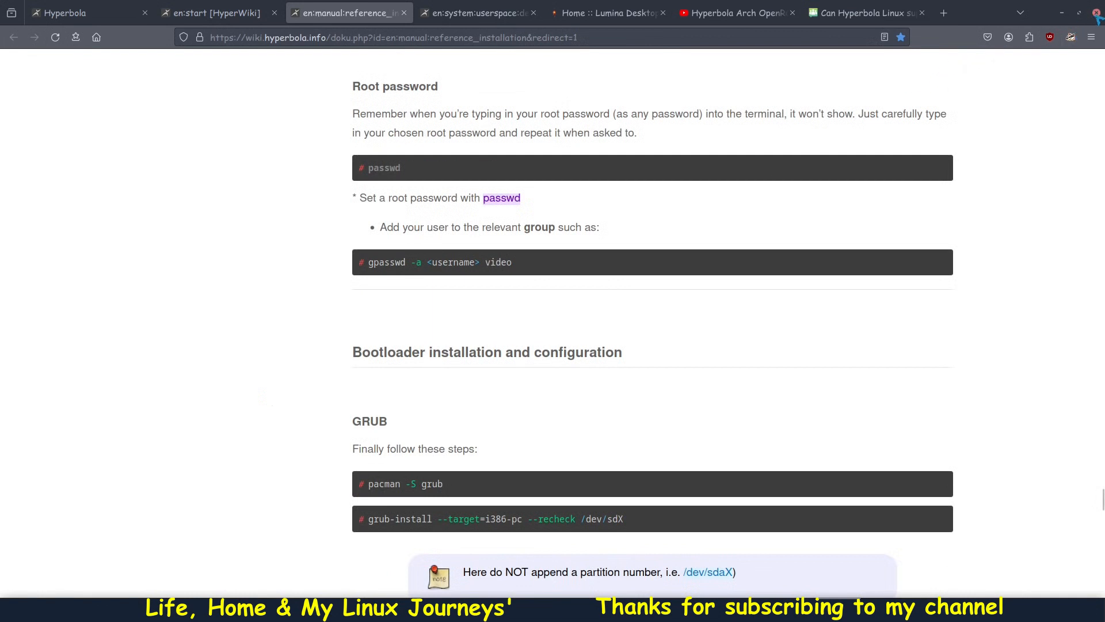
Step: Show the It's FOSS thread on Hyperbola desktop environment support, and close the browser window
{"action": "left_click", "coordinate": [818, 7]}
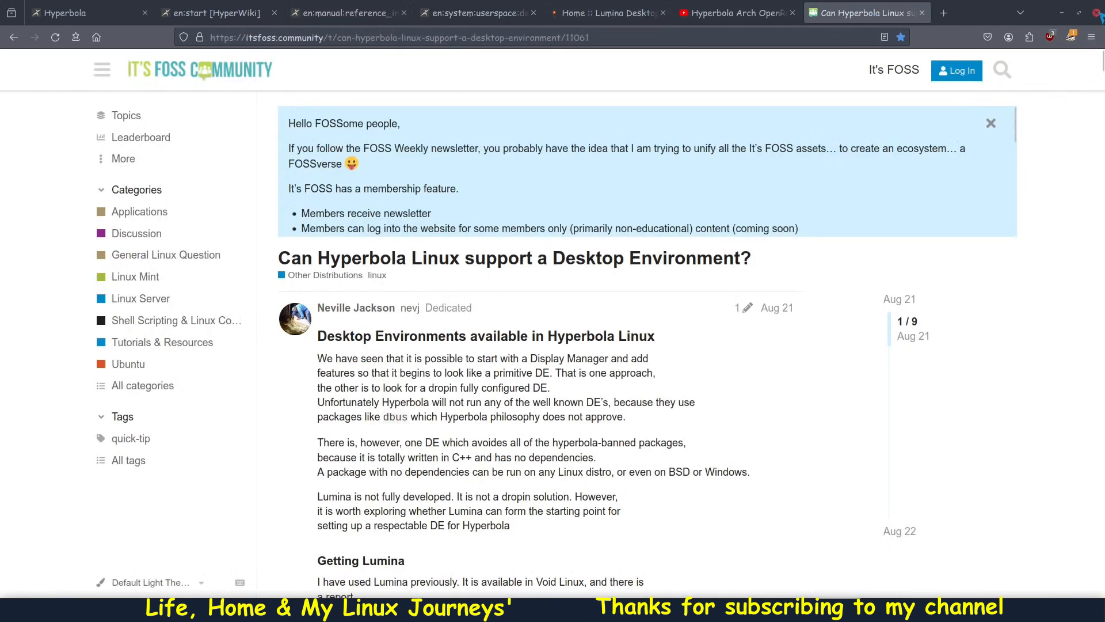
{"action": "left_click", "coordinate": [1097, 15]}
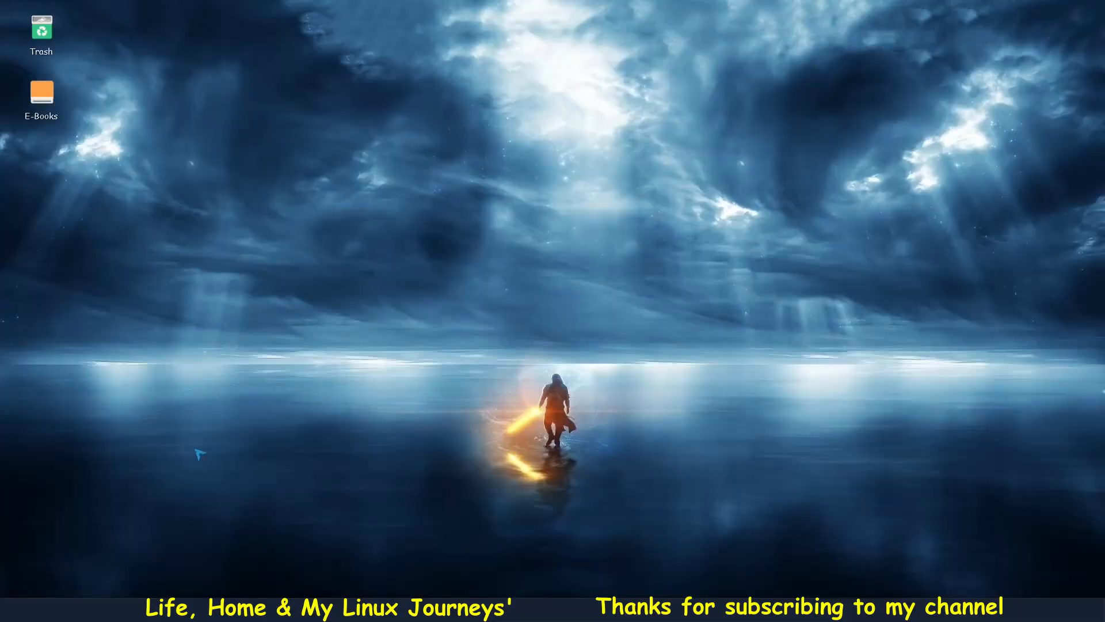